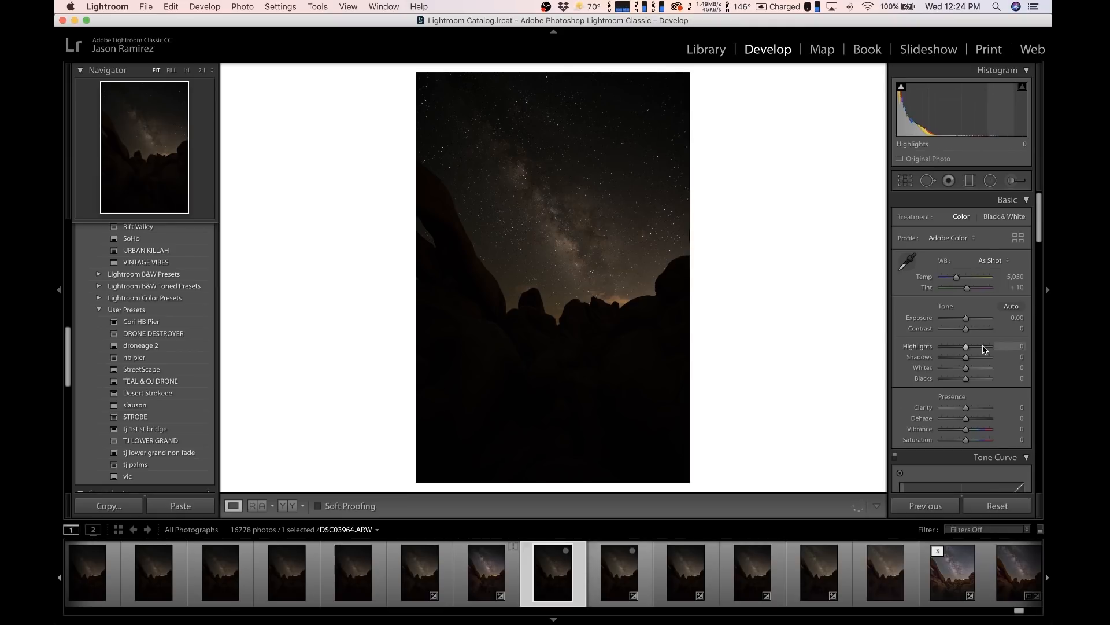
Step: Set the sharpening amount and the color noise reduction of photo DSC03964 to 0
drag(966, 318, 968, 322)
scroll(968, 319, down, 20)
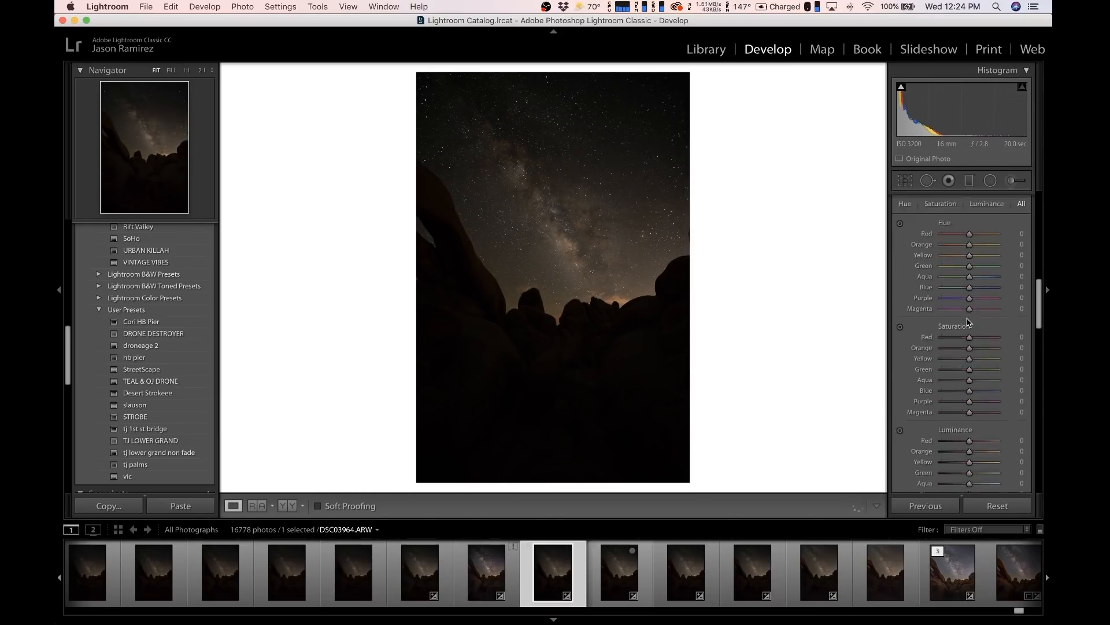
scroll(967, 319, down, 5)
drag(955, 295, 937, 297)
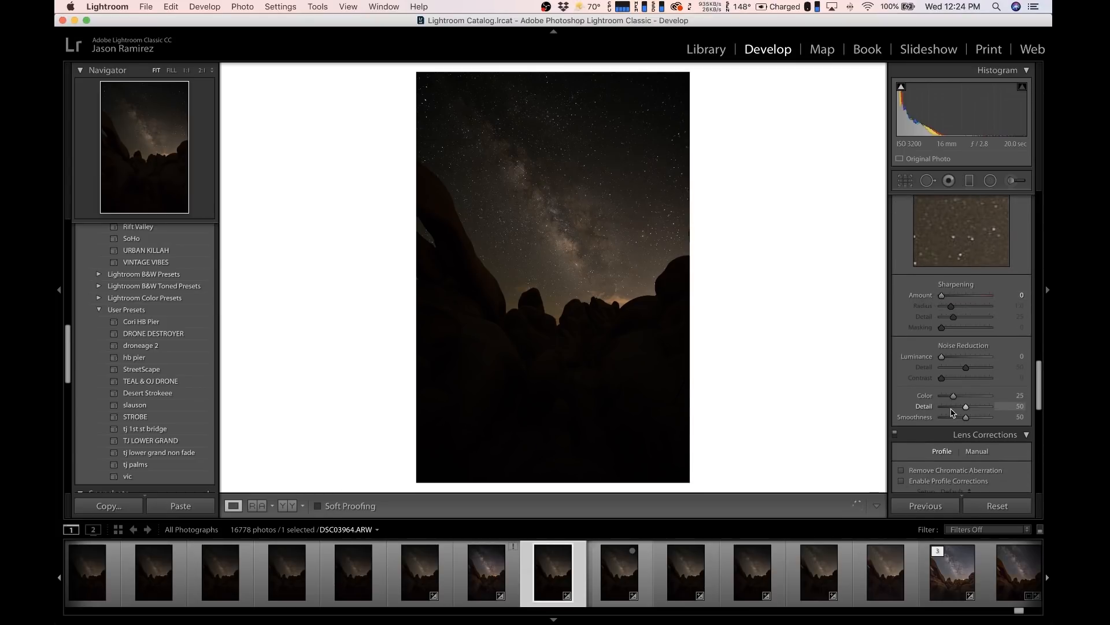
drag(954, 396, 932, 399)
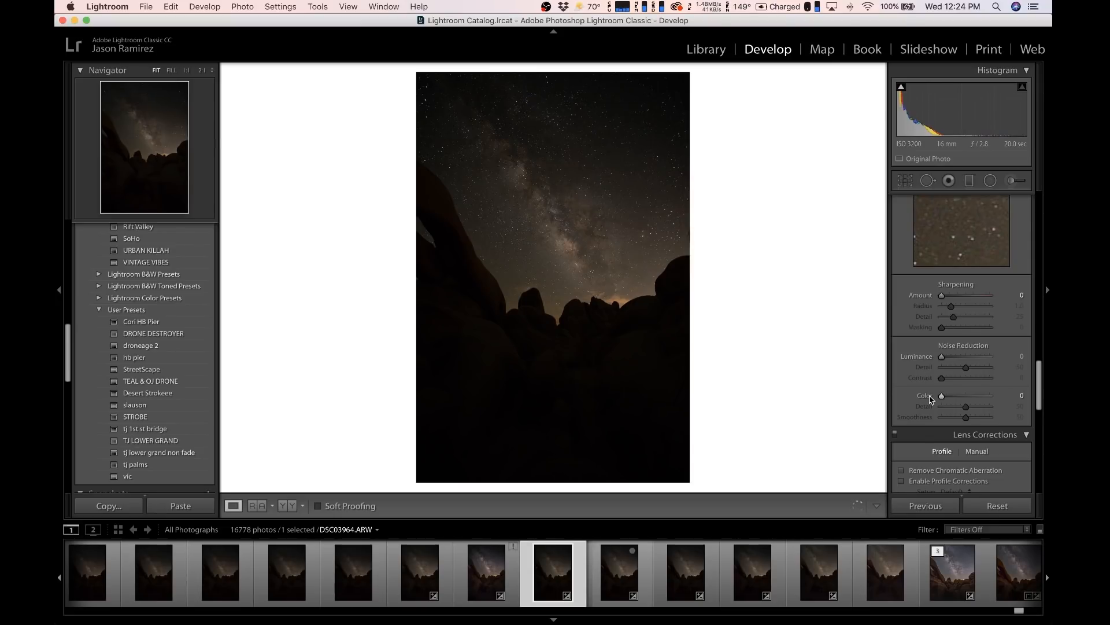
Step: Enable chromatic aberration removal and lens profile corrections for the photo
scroll(918, 443, down, 3)
click(902, 428)
click(903, 439)
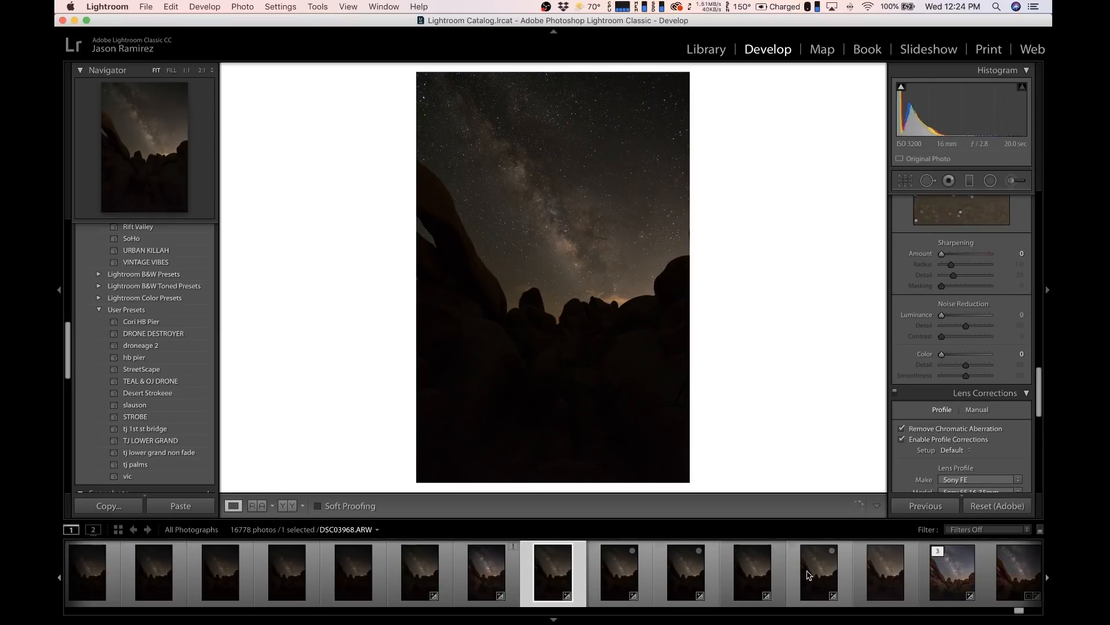
Step: Select the five consecutive Milky Way frames starting with DSC03964 and synchronize its develop settings to them
shift+click(808, 575)
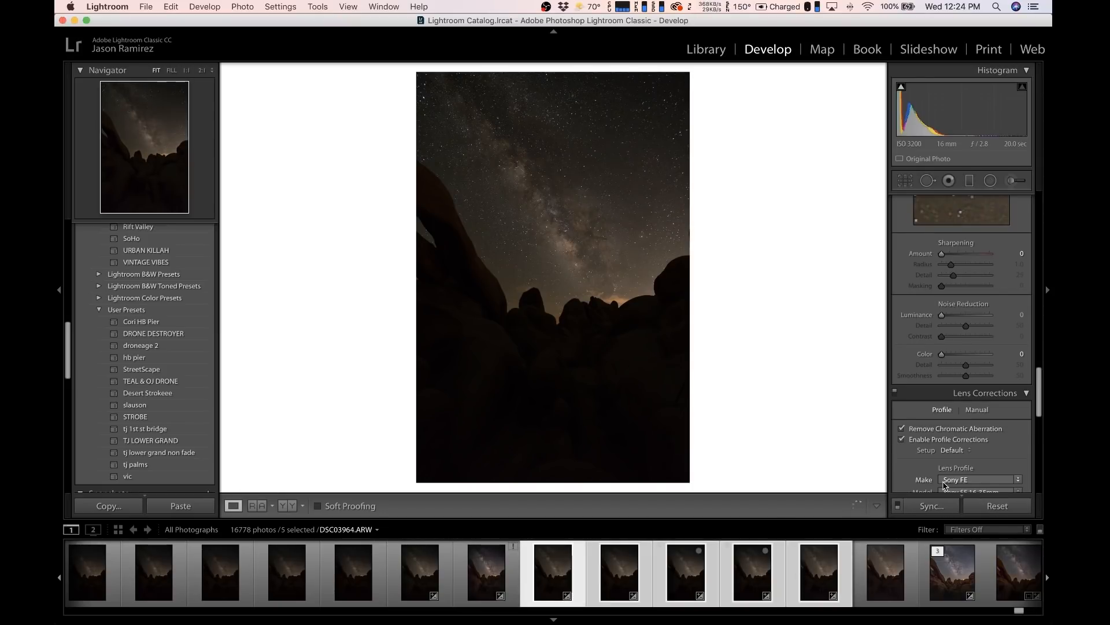
click(922, 505)
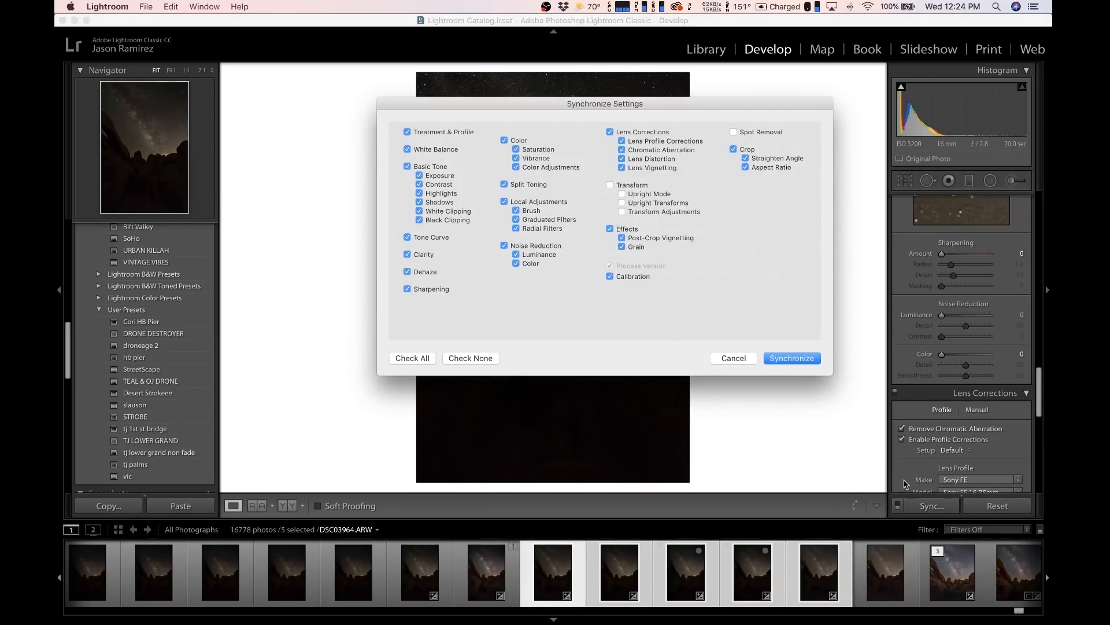
click(806, 361)
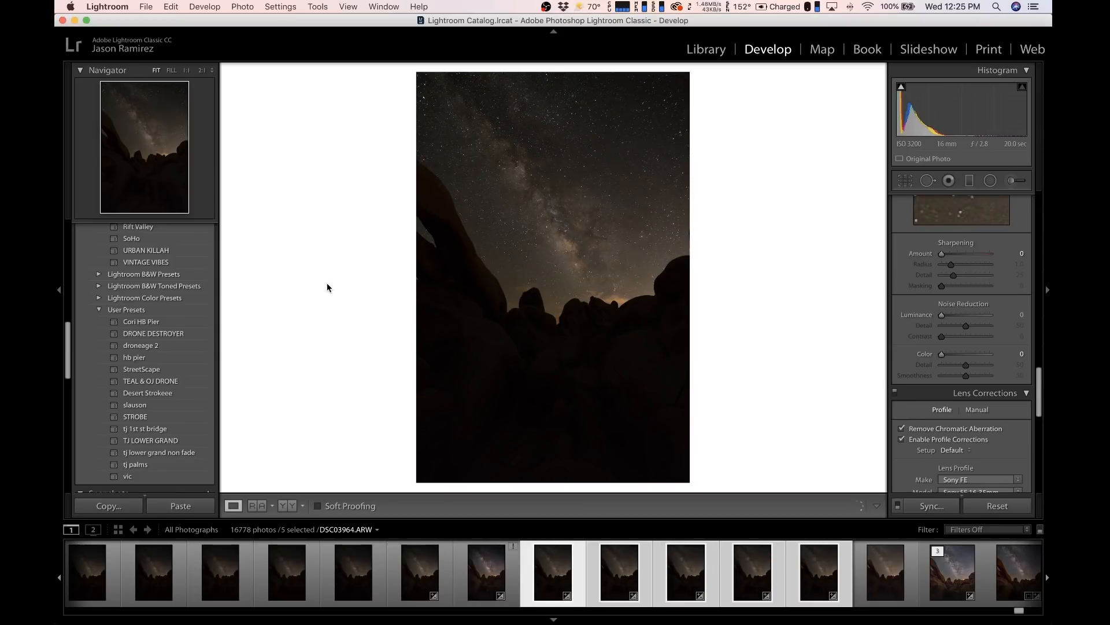
Step: Export the five selected photos as TIFF files to the desktop folder jtree stacks 2, named "jtree stack" with a sequence number
click(148, 7)
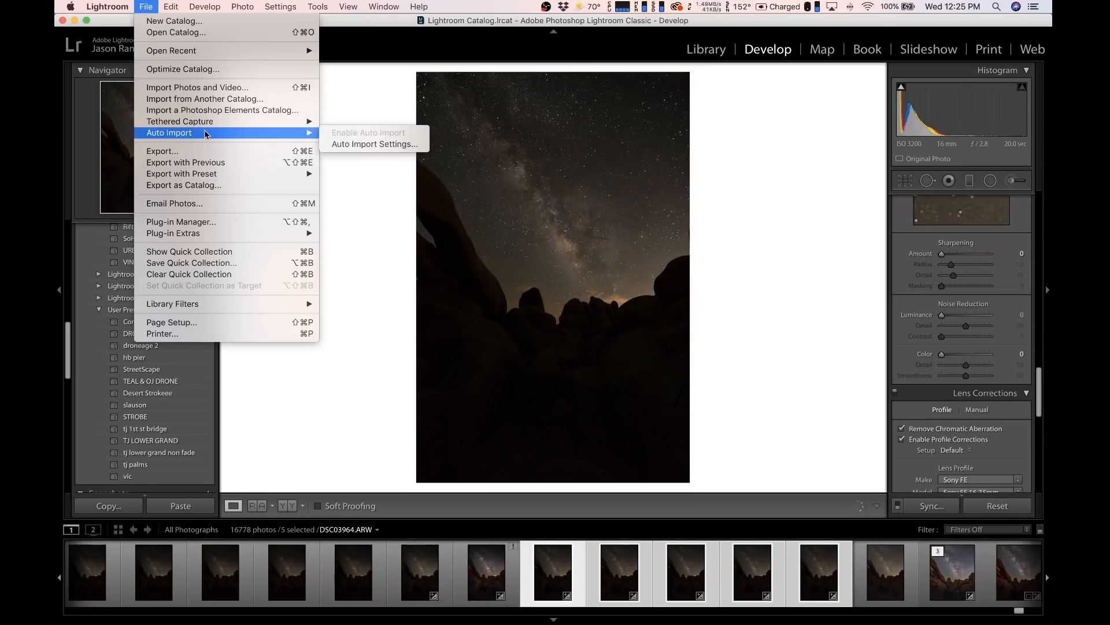
click(173, 151)
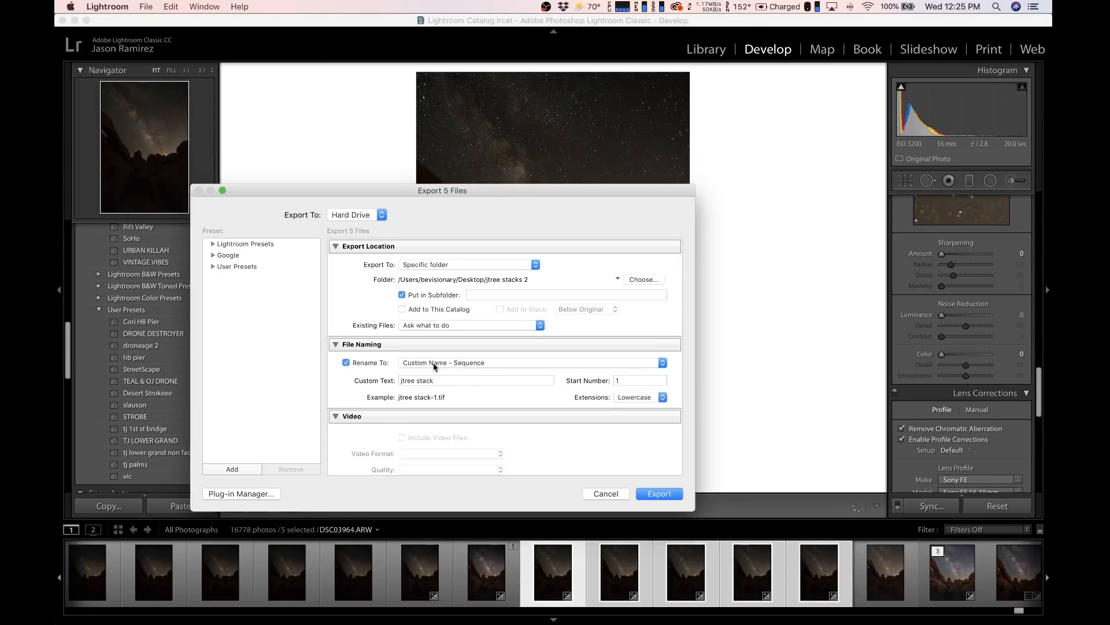
click(483, 365)
click(484, 364)
scroll(454, 384, down, 10)
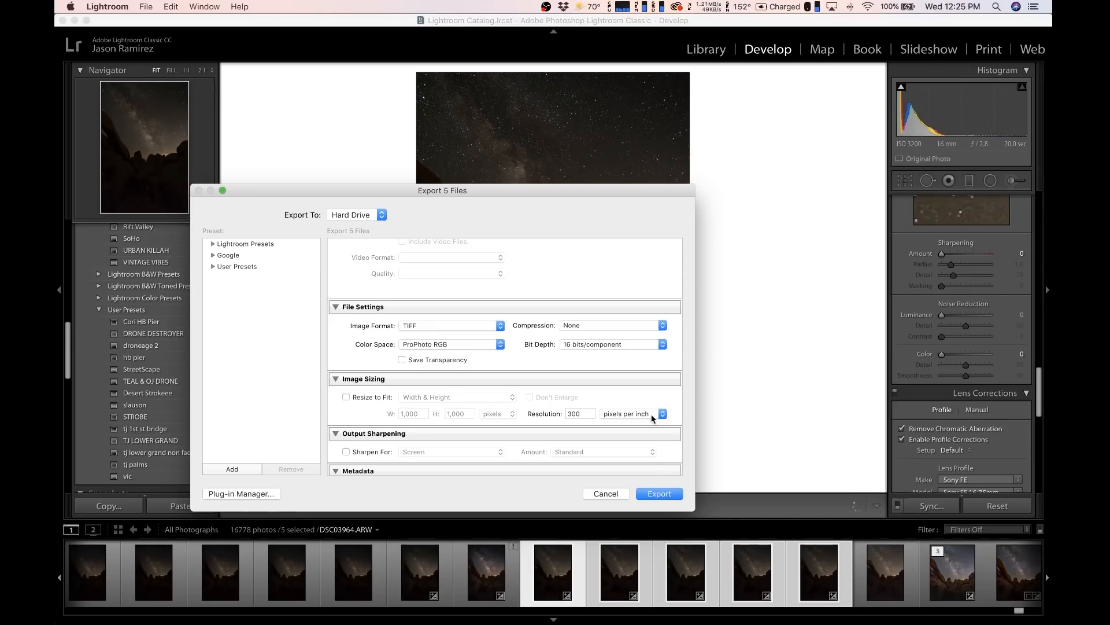
scroll(652, 417, up, 5)
click(642, 280)
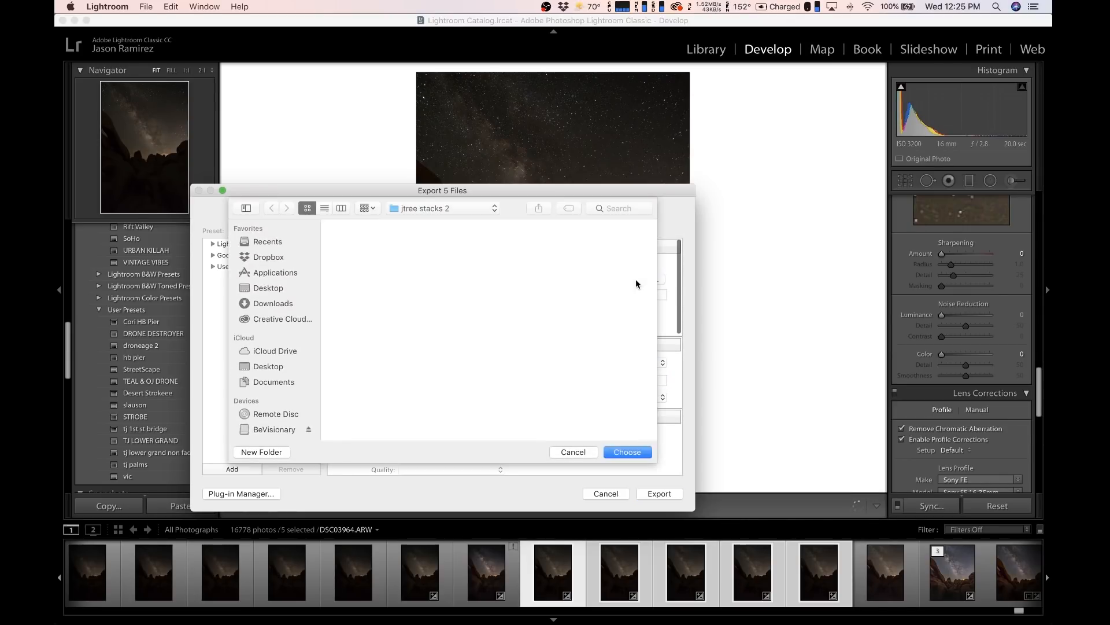
click(633, 454)
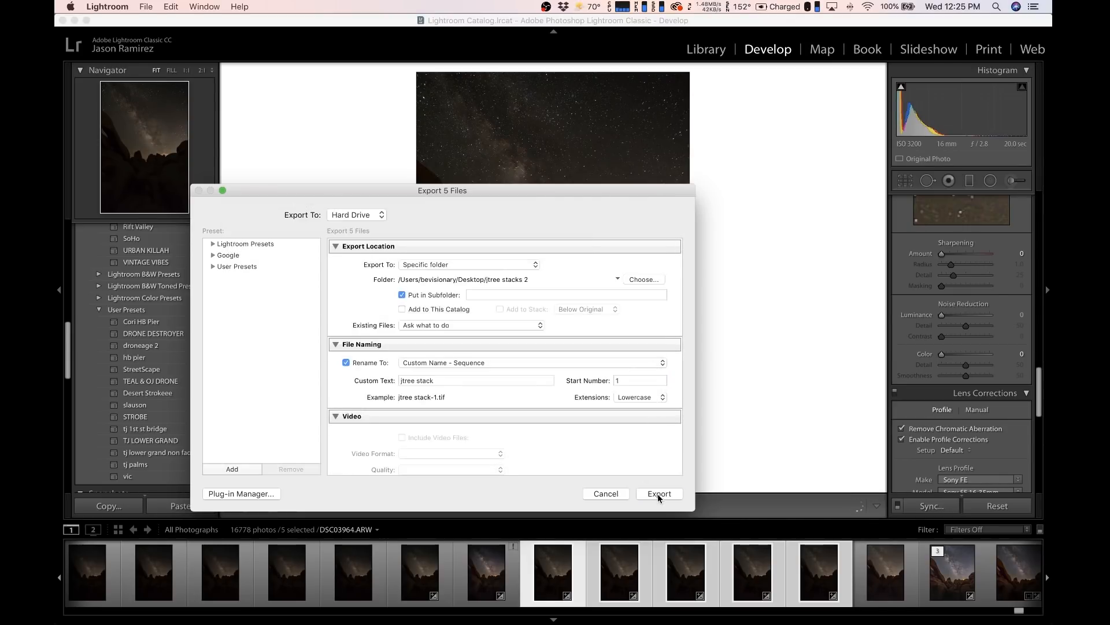
click(659, 493)
Step: Switch to Starry Landscape Stacker and open jtree stack-1.tif through jtree stack-5.tif for stacking
mouse_move(664, 600)
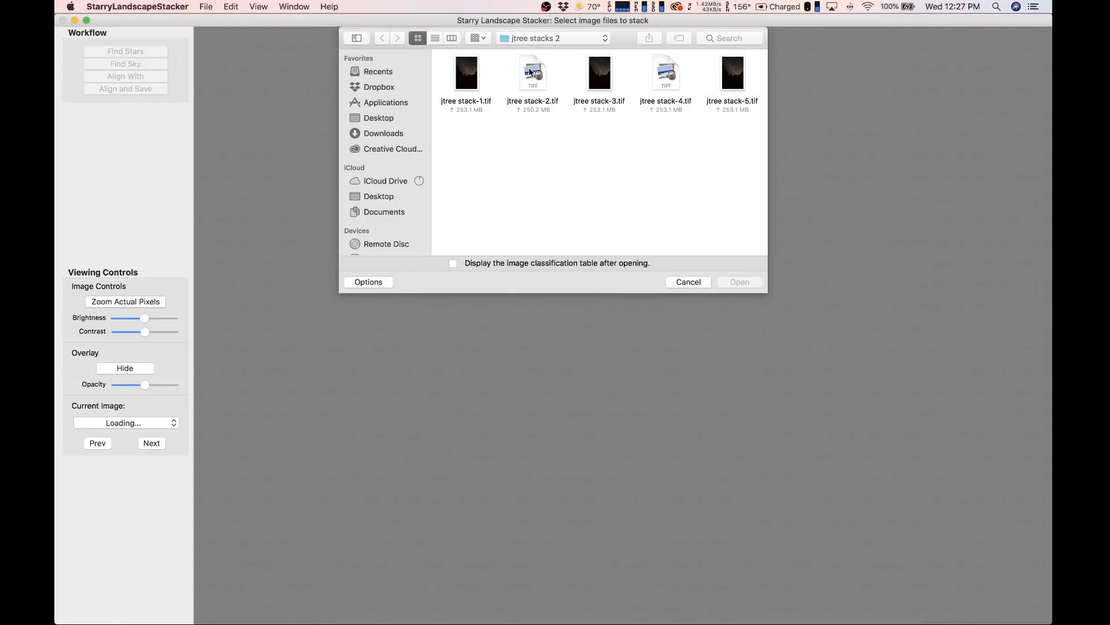
click(477, 91)
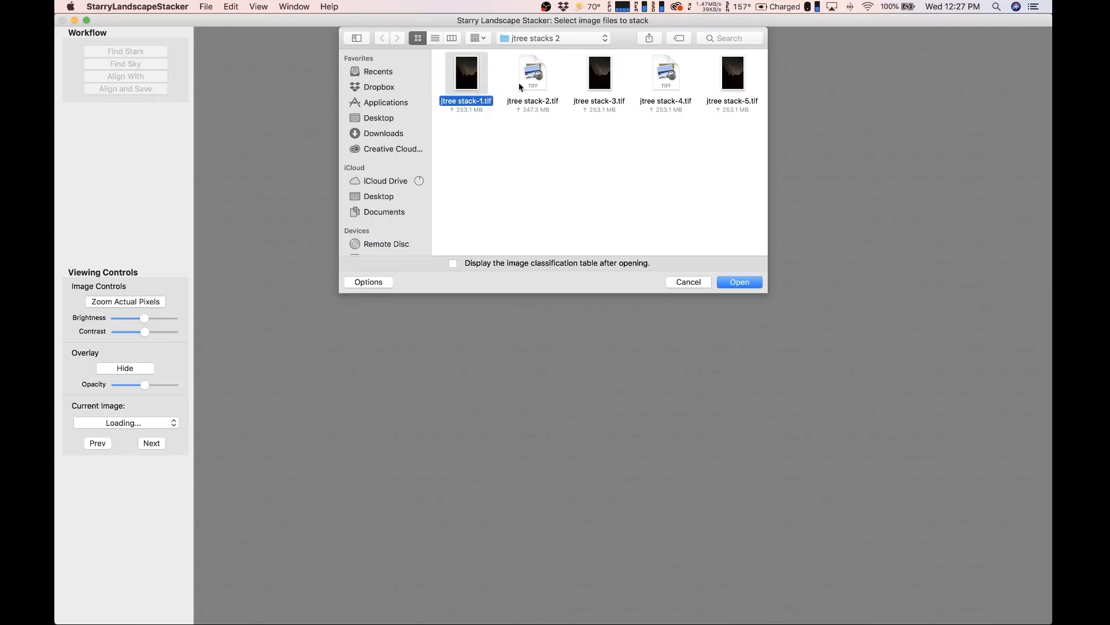
shift+click(524, 87)
shift+click(597, 87)
shift+click(663, 87)
shift+click(733, 78)
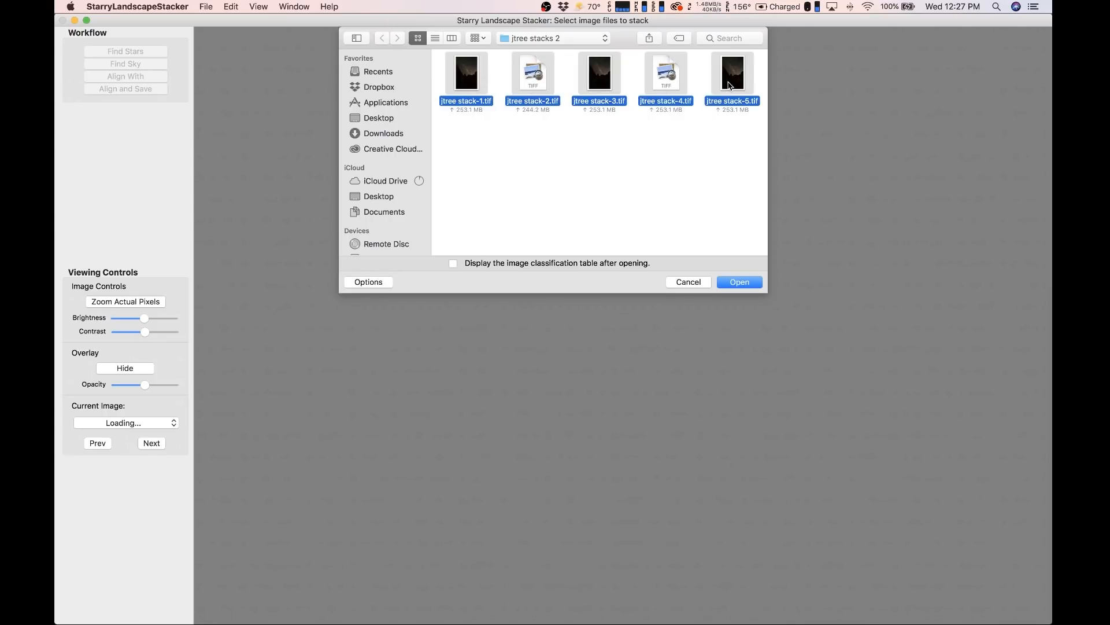
click(748, 280)
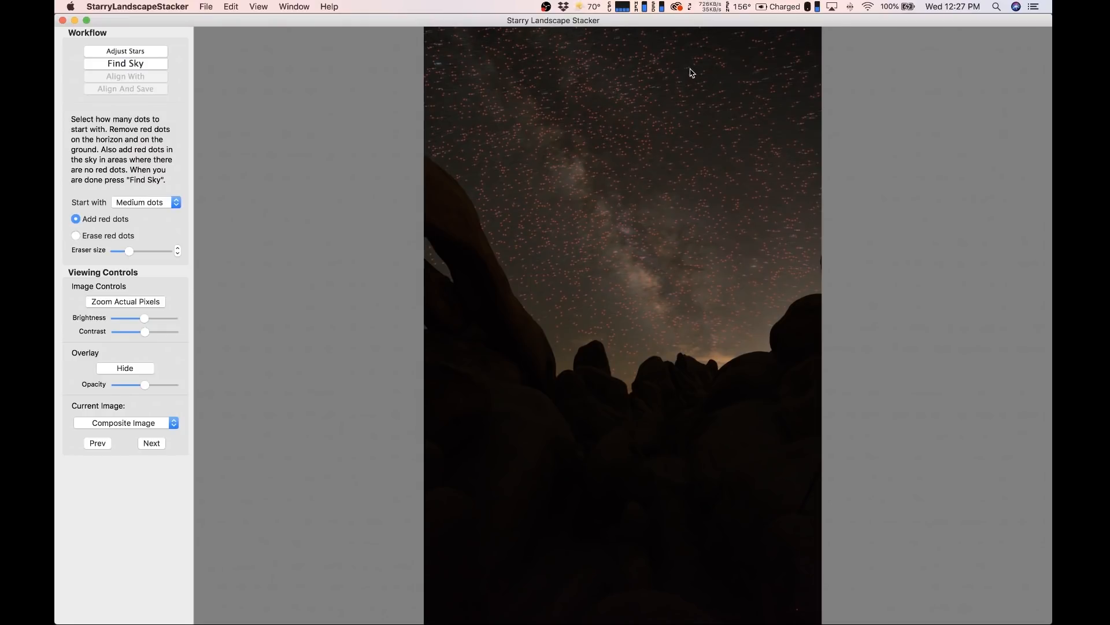
Step: Add red dots in sparse areas of the upper sky and run Find Sky to build the mask
click(687, 68)
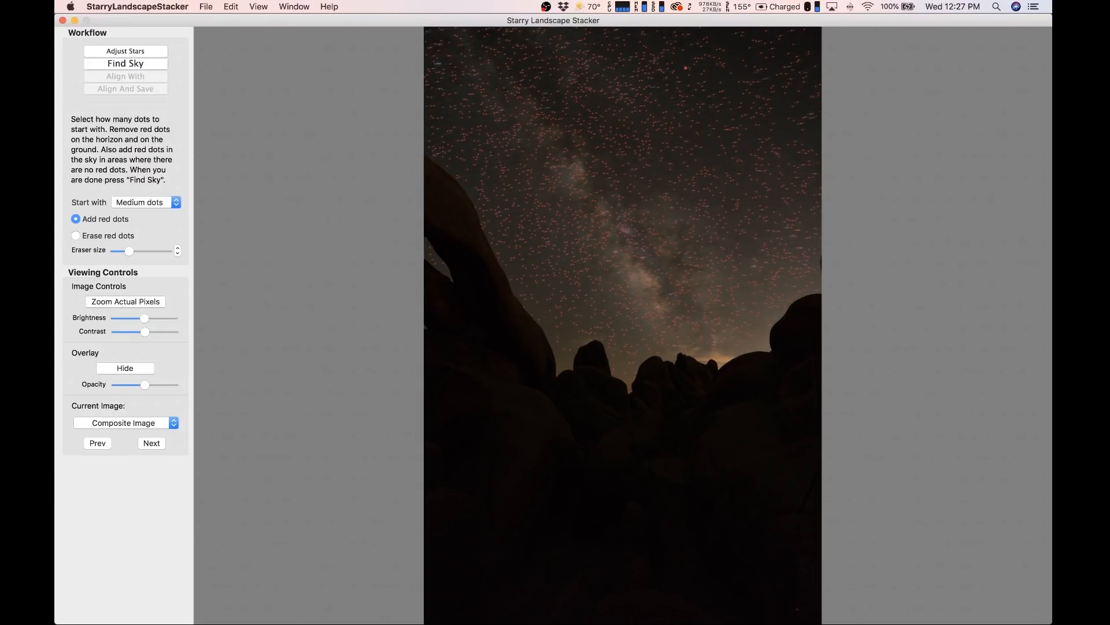
click(767, 78)
click(440, 63)
click(139, 64)
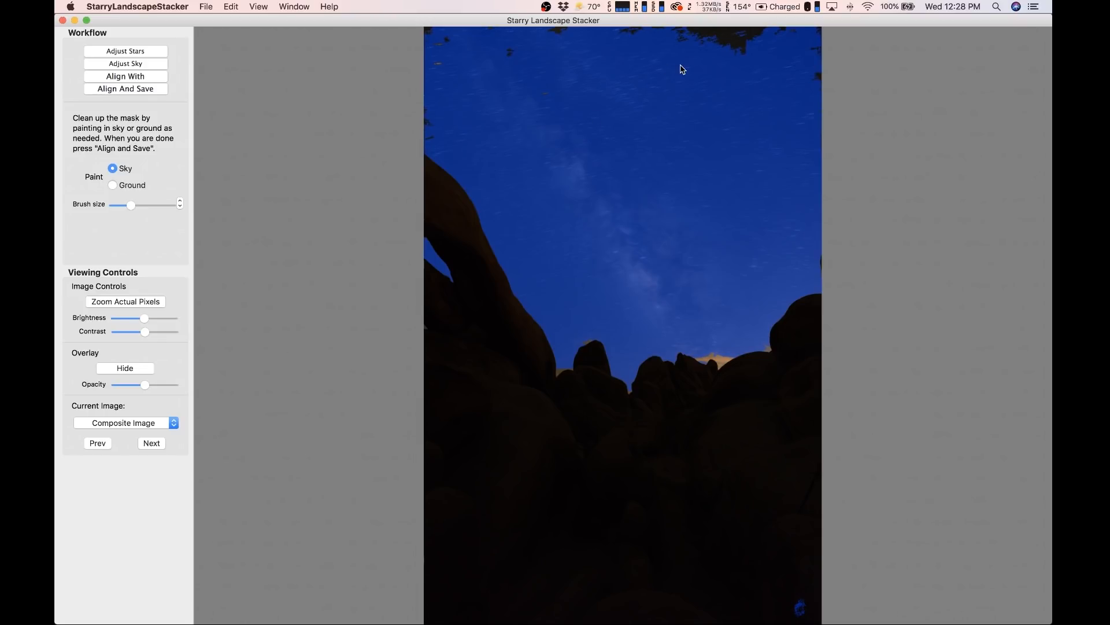
Step: Enlarge the brush and paint sky over the unmasked patches along the sky's upper edge and sides
key(])
key(])
key(])
key(])
key(])
mouse_move(746, 40)
mouse_down()
mouse_move(764, 27)
mouse_move(811, 34)
mouse_move(820, 260)
mouse_up()
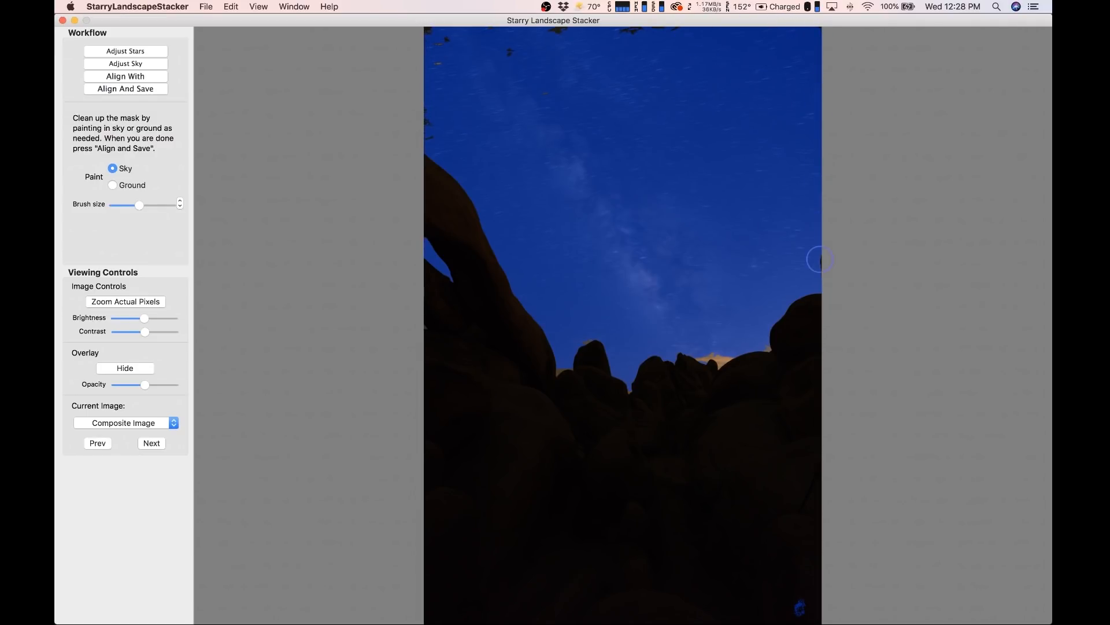
drag(520, 51, 421, 33)
mouse_move(595, 25)
mouse_down()
mouse_move(535, 32)
mouse_move(697, 35)
mouse_move(463, 61)
mouse_move(432, 86)
mouse_move(438, 134)
mouse_up()
Step: Paint ground over the stray sky patch in the dark rocks at the photo's lower right corner
mouse_move(819, 607)
click(112, 182)
mouse_move(801, 596)
mouse_down()
mouse_move(823, 603)
mouse_move(777, 608)
mouse_up()
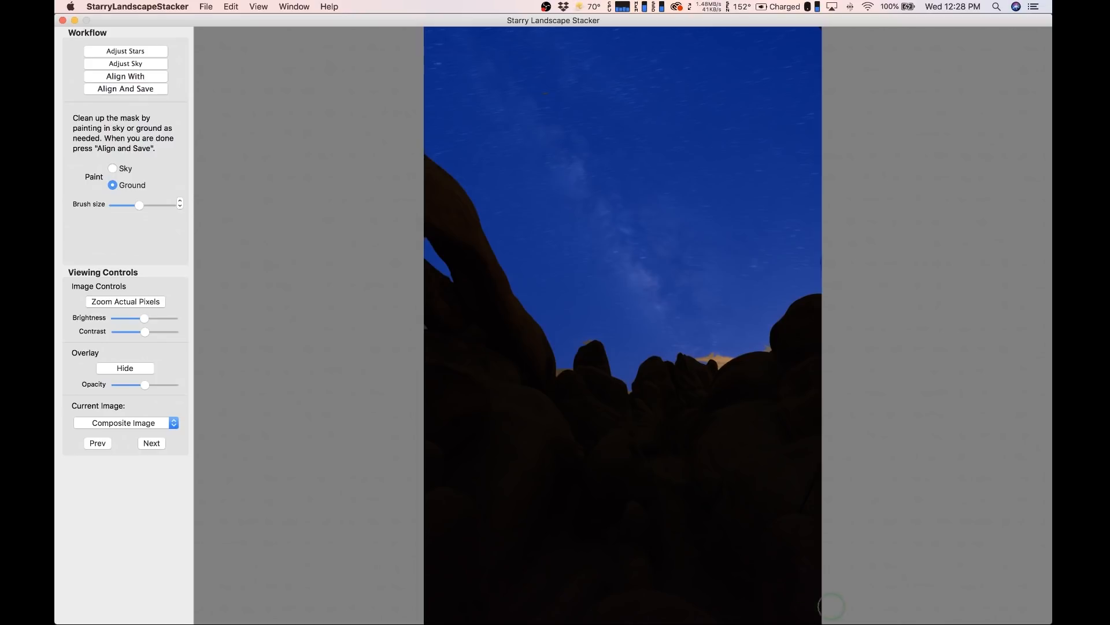
Step: Align the images with the finished mask and set the composition algorithm to Median
click(147, 89)
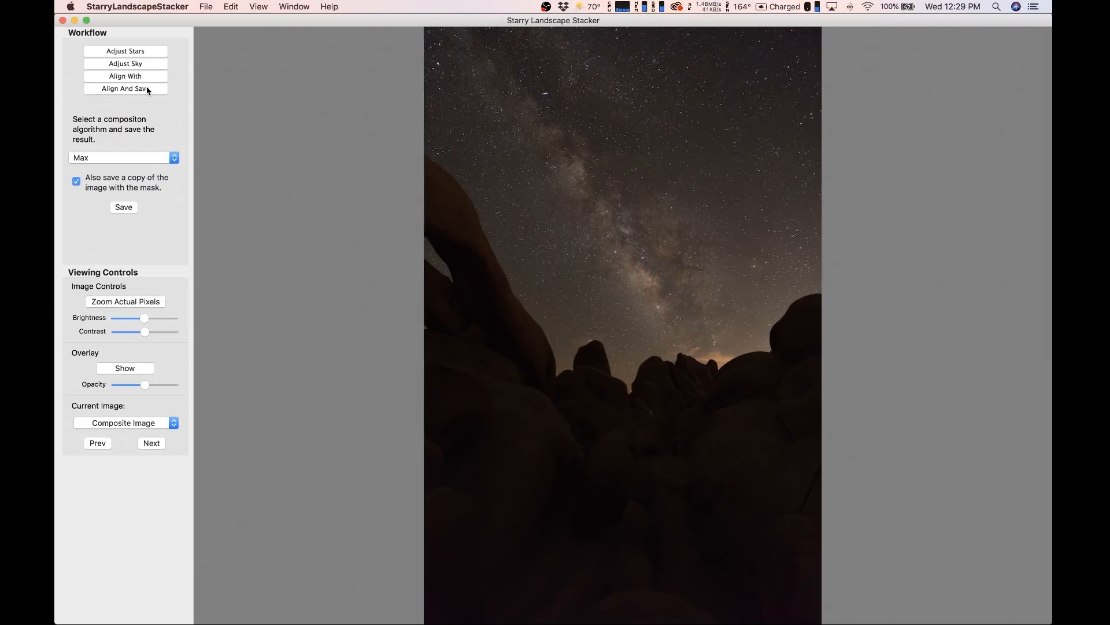
click(175, 164)
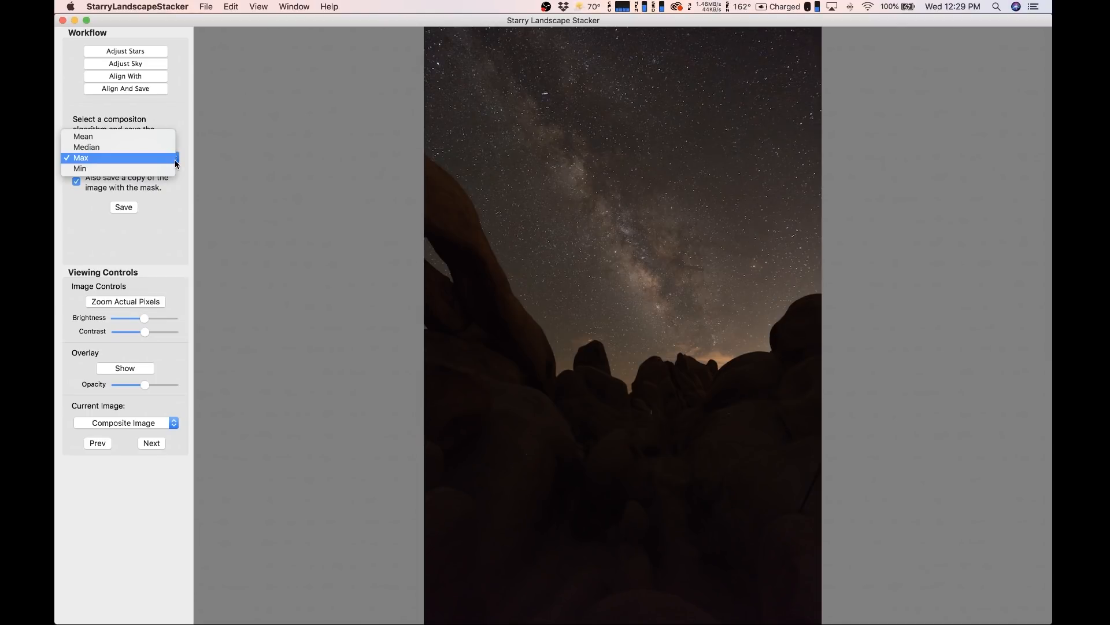
click(160, 144)
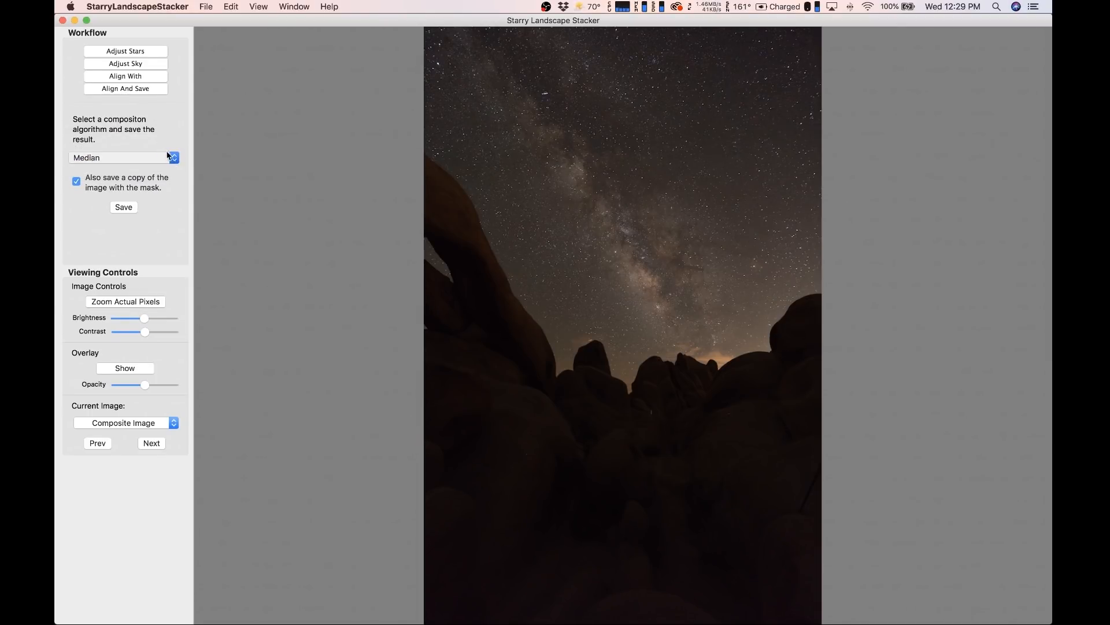
click(173, 157)
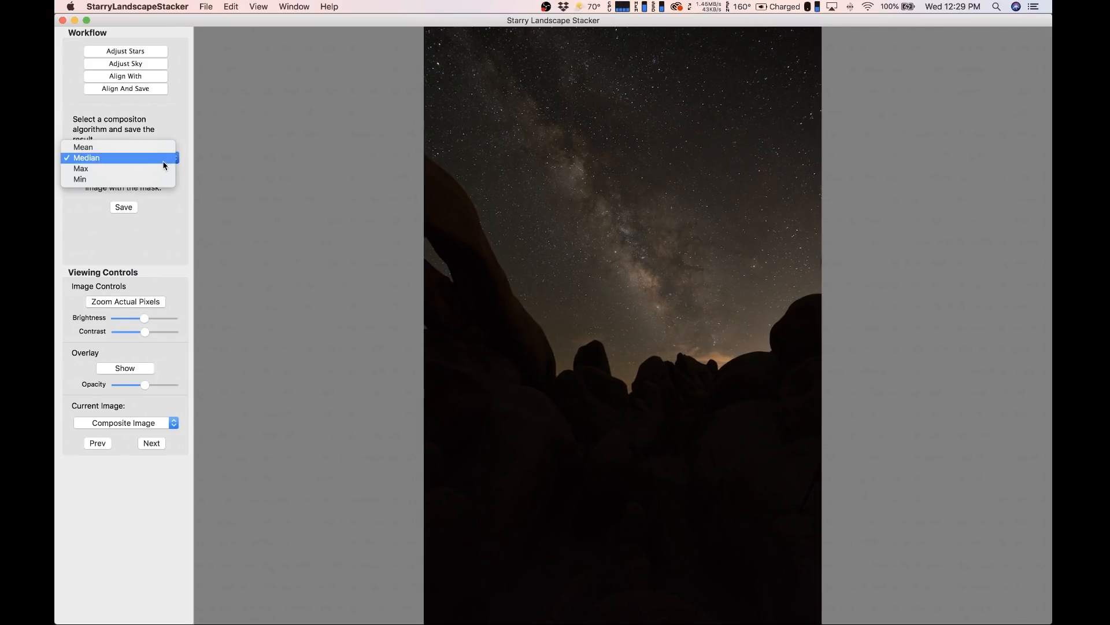
click(164, 168)
click(162, 162)
click(162, 147)
Step: Save the median composite and its mask copy, jtree stack-1-Median-mask.tif, in the jtree stacks 2 folder
click(133, 206)
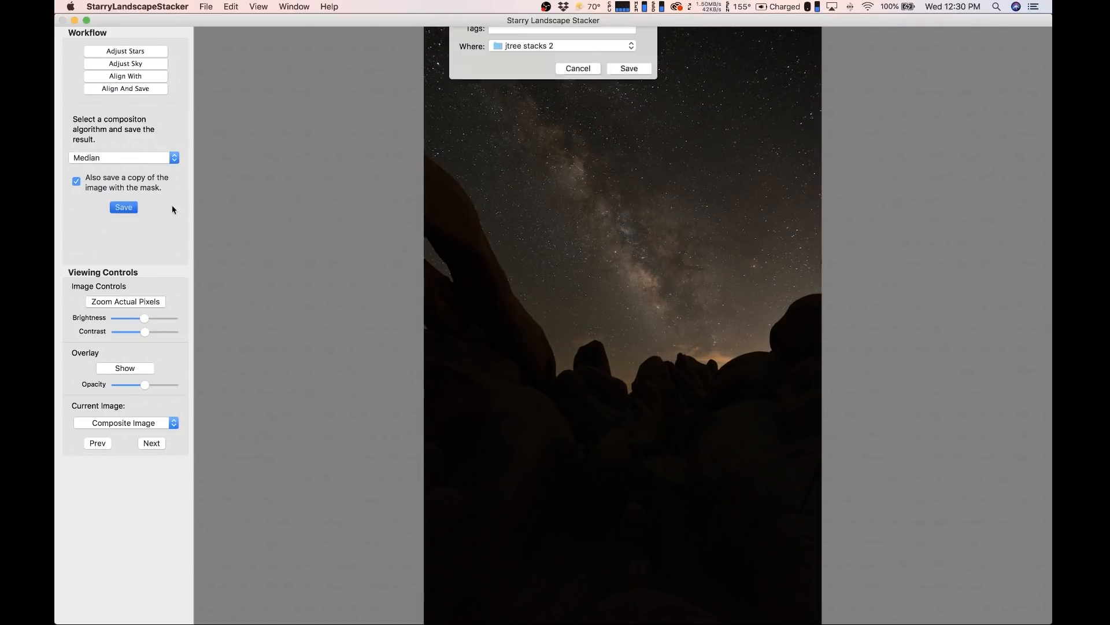
click(628, 103)
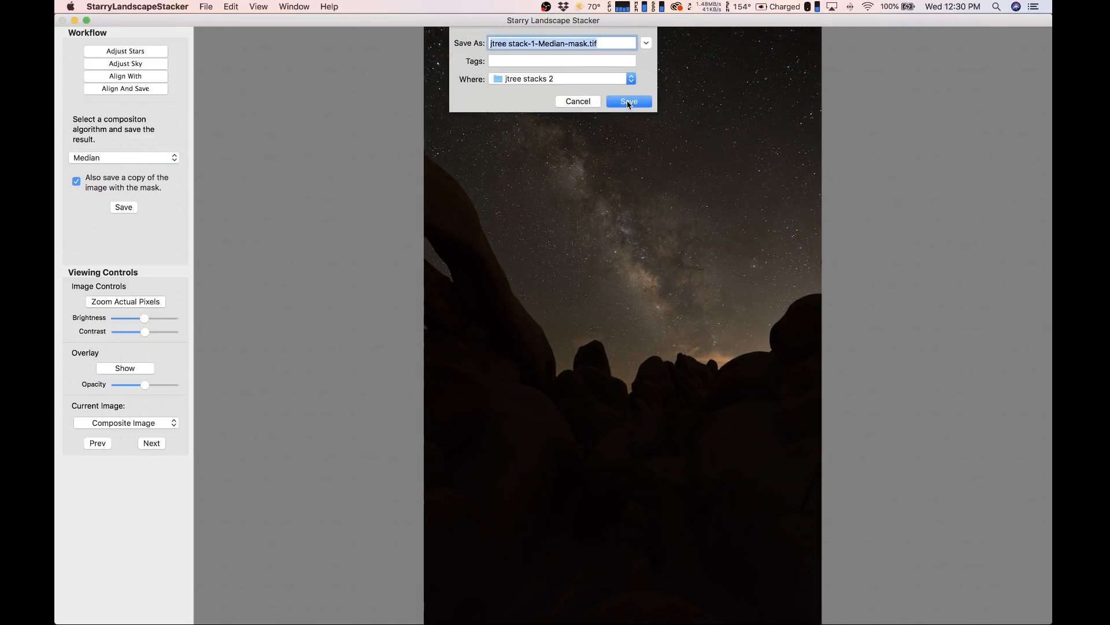
click(629, 103)
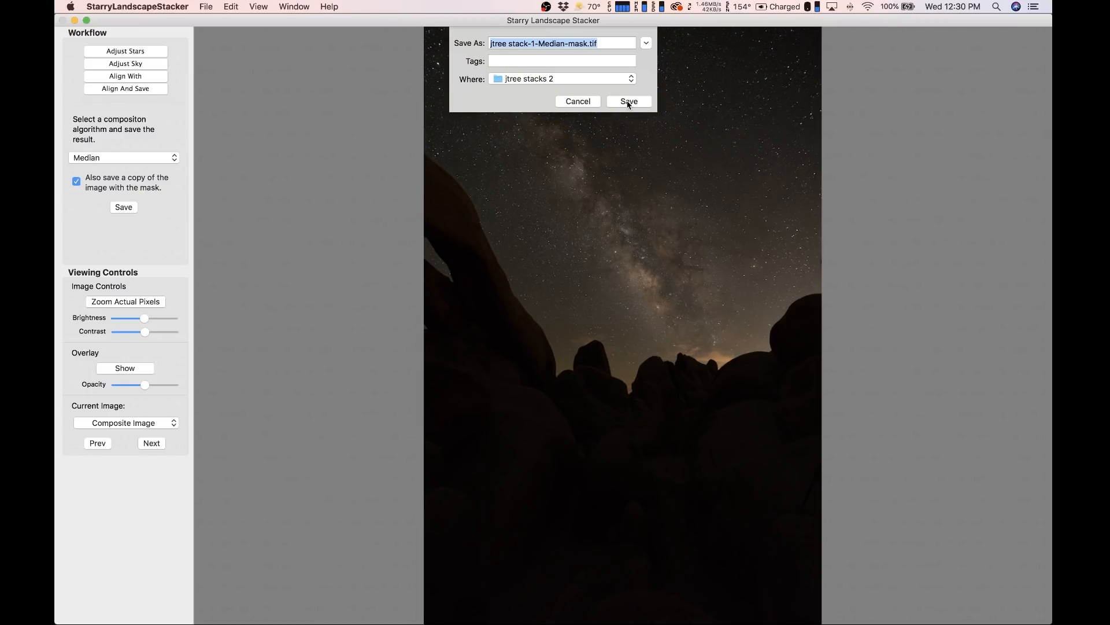
Step: Return to Lightroom's photo library and import jtree stack-1-Median.tif from the desktop folder jtree stacks 2
click(74, 21)
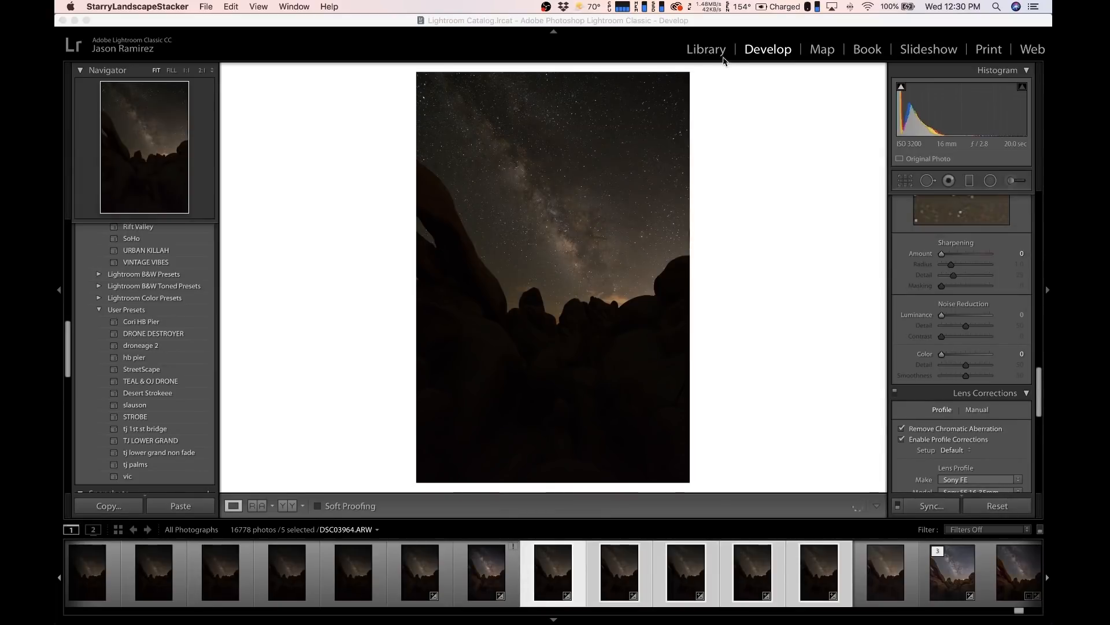
click(717, 51)
drag(839, 27, 530, 31)
click(870, 237)
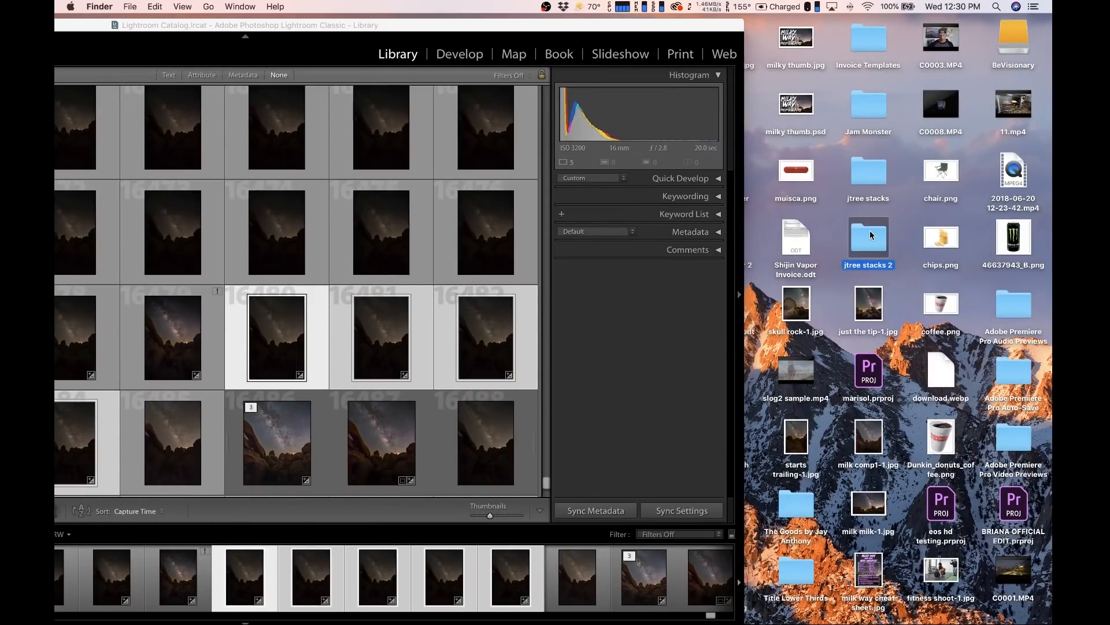
double_click(870, 236)
drag(482, 140, 815, 115)
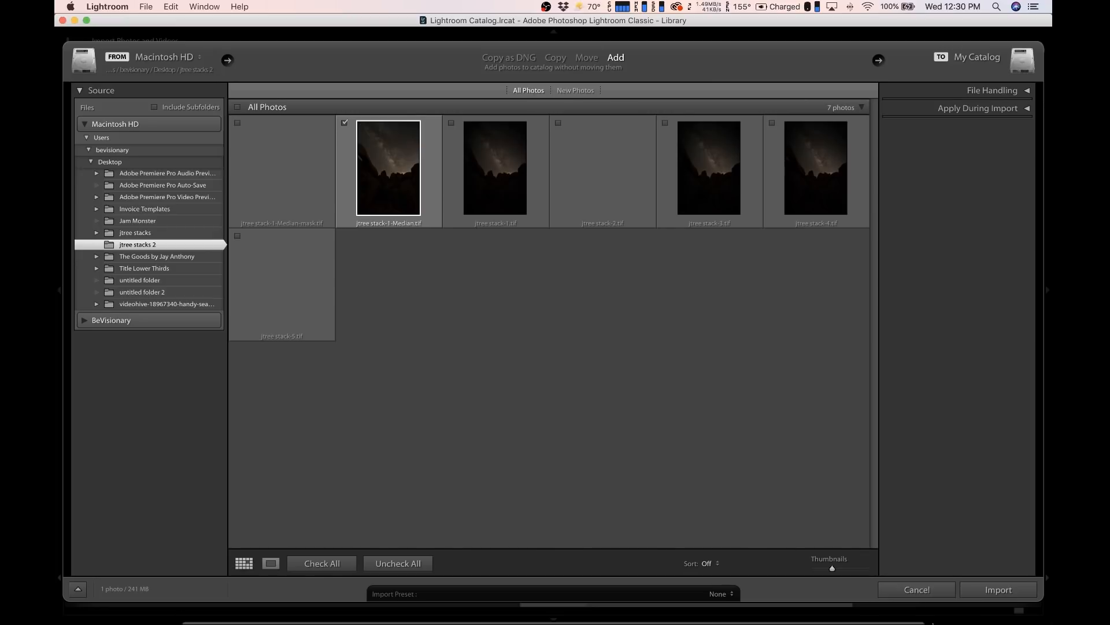
click(999, 590)
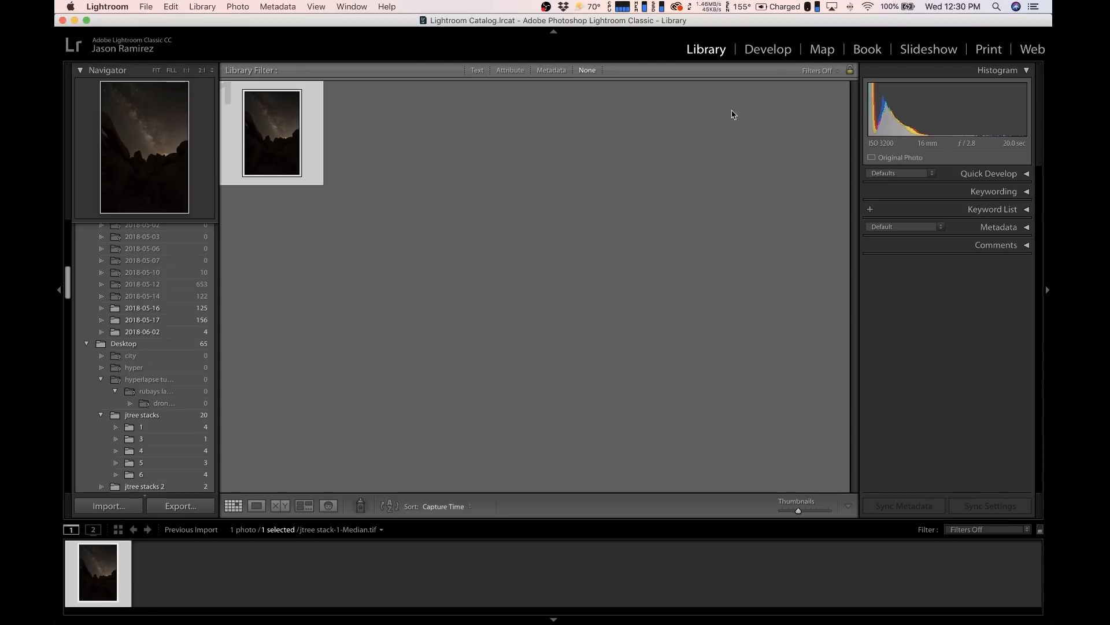
Step: Develop the stacked photo with vibrance and saturation at +100, temperature at -9 and tint at 0
click(769, 50)
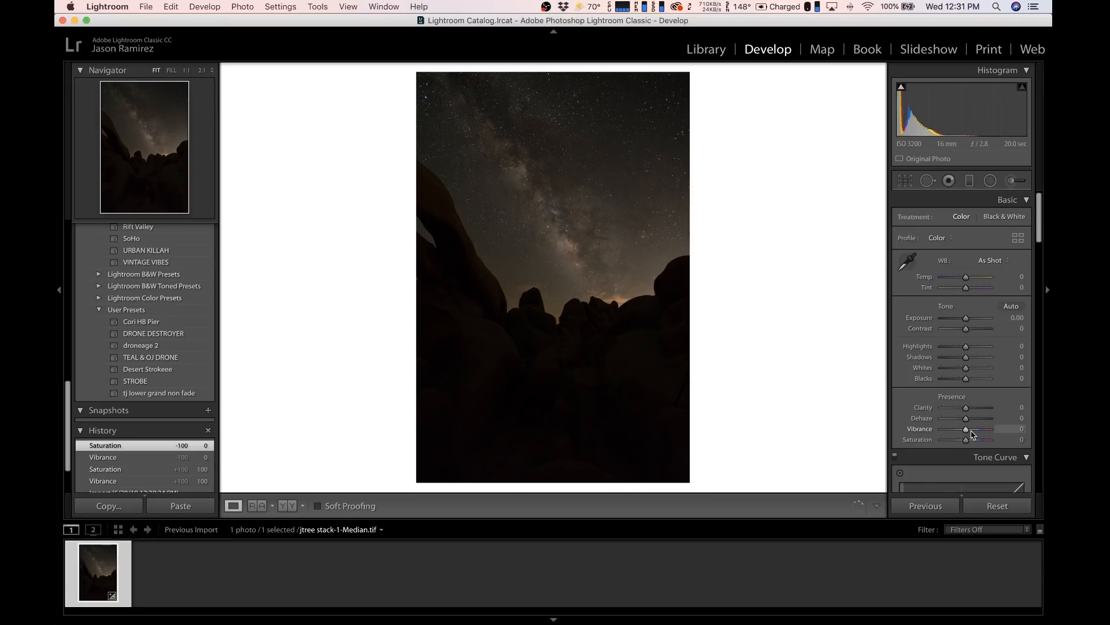
drag(971, 433, 1048, 449)
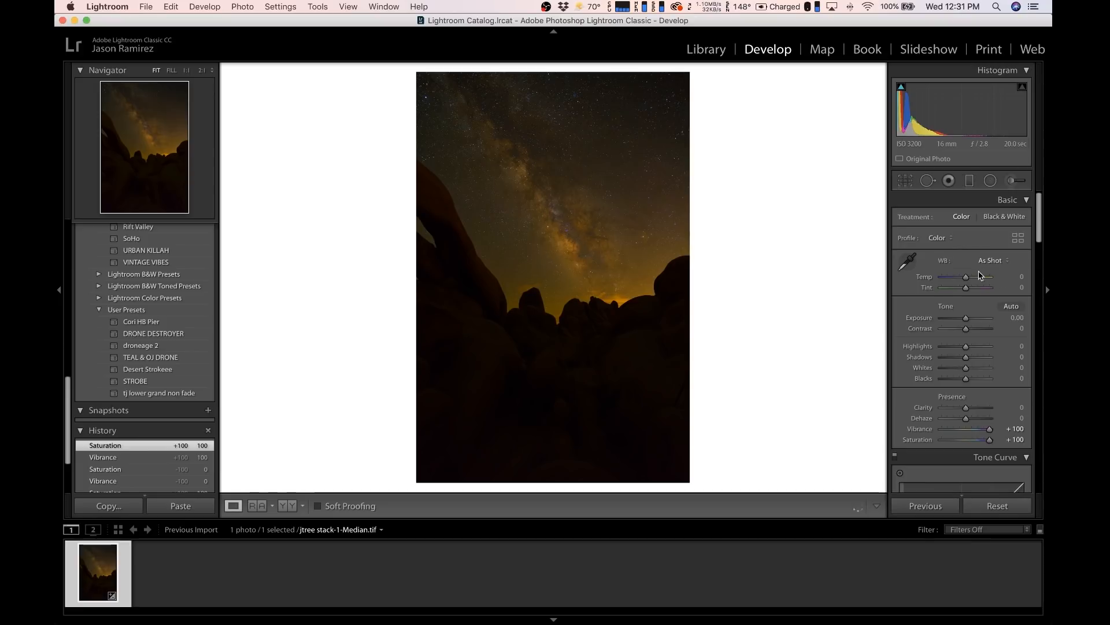
mouse_move(966, 279)
mouse_down()
mouse_move(970, 292)
mouse_move(964, 281)
mouse_up()
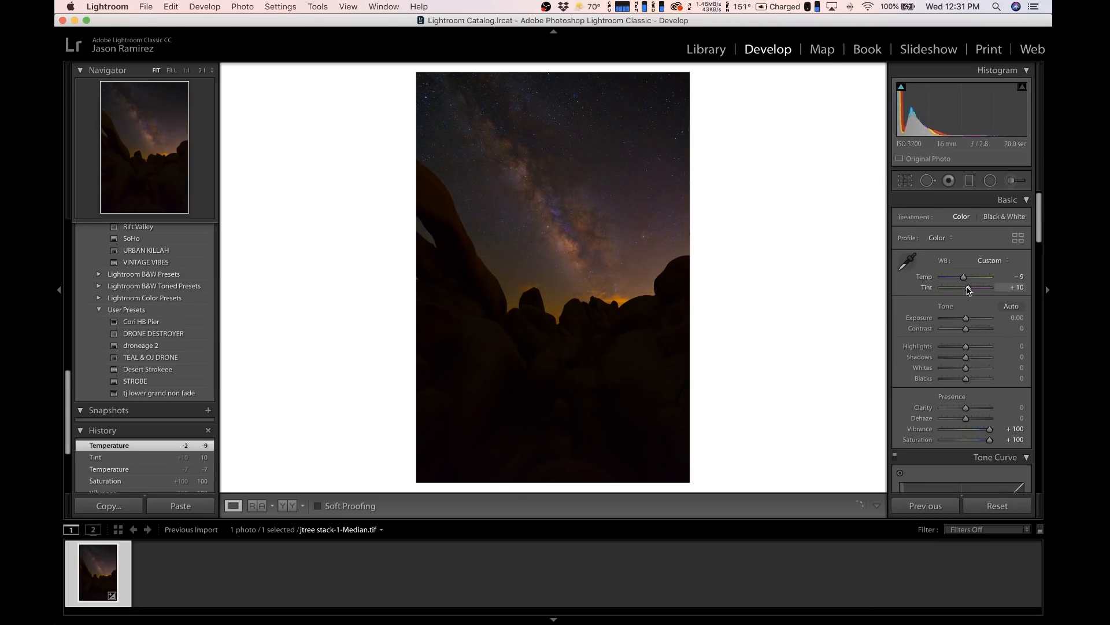
drag(968, 288, 965, 289)
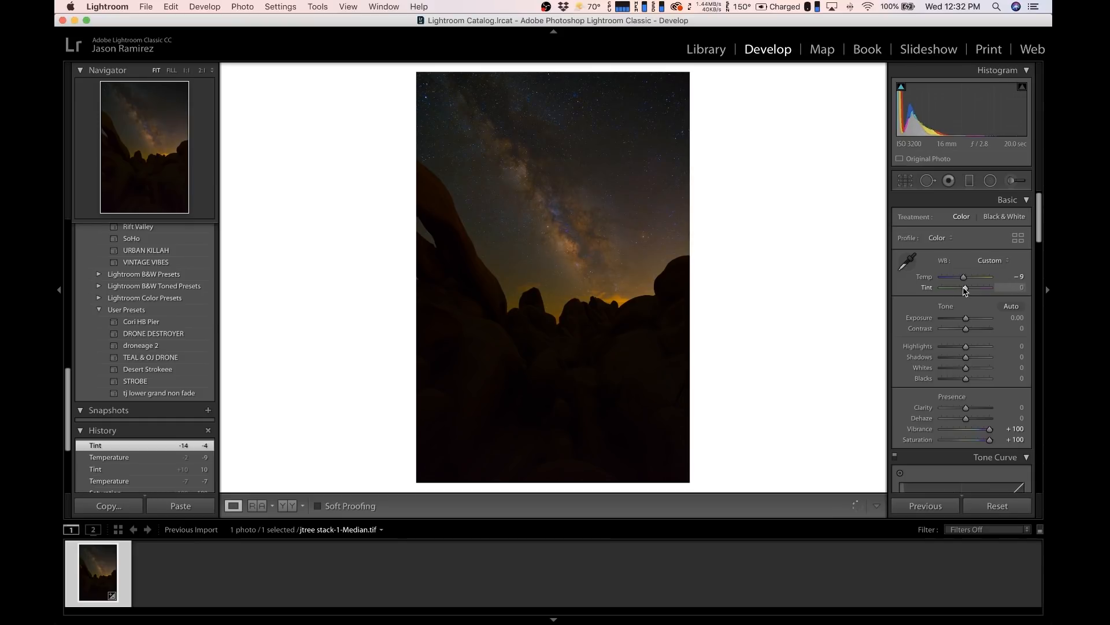
Step: Refine the photo's basic adjustments to tint +5, vibrance +68, saturation +67, clarity +63, contrast +11 and shadows +100
drag(967, 291, 967, 291)
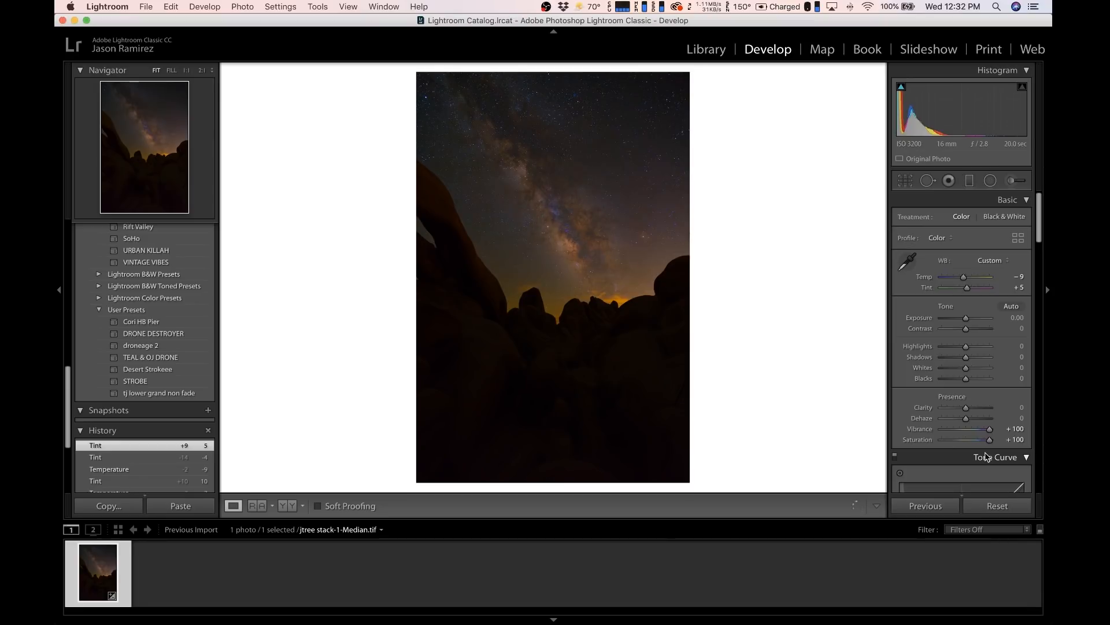
double_click(990, 431)
double_click(991, 442)
click(991, 443)
double_click(991, 443)
drag(966, 429, 983, 443)
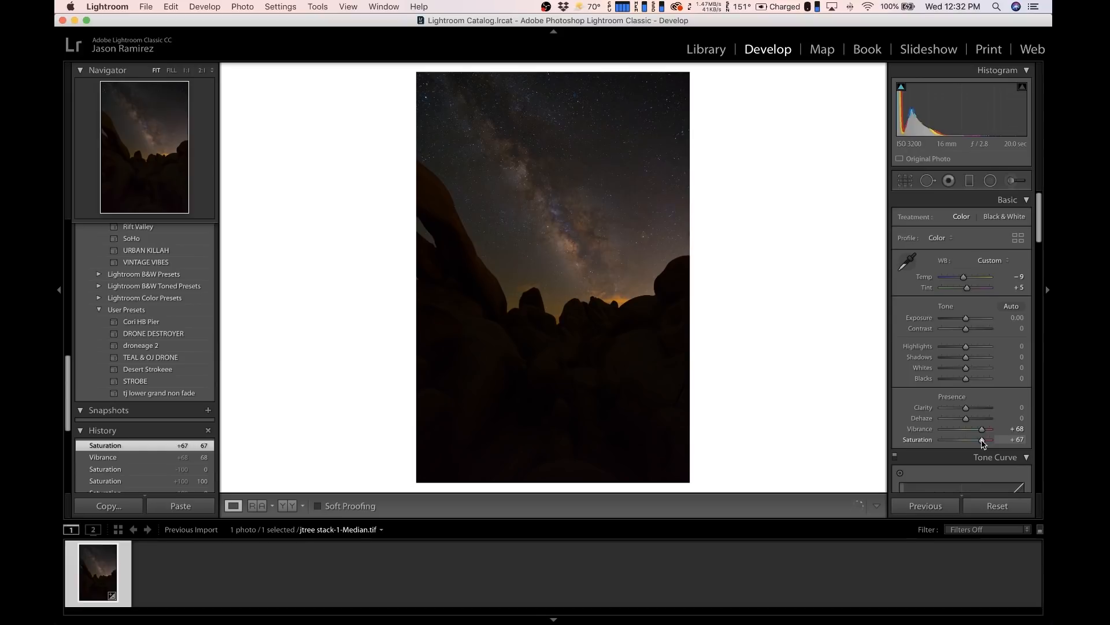
drag(966, 408, 981, 412)
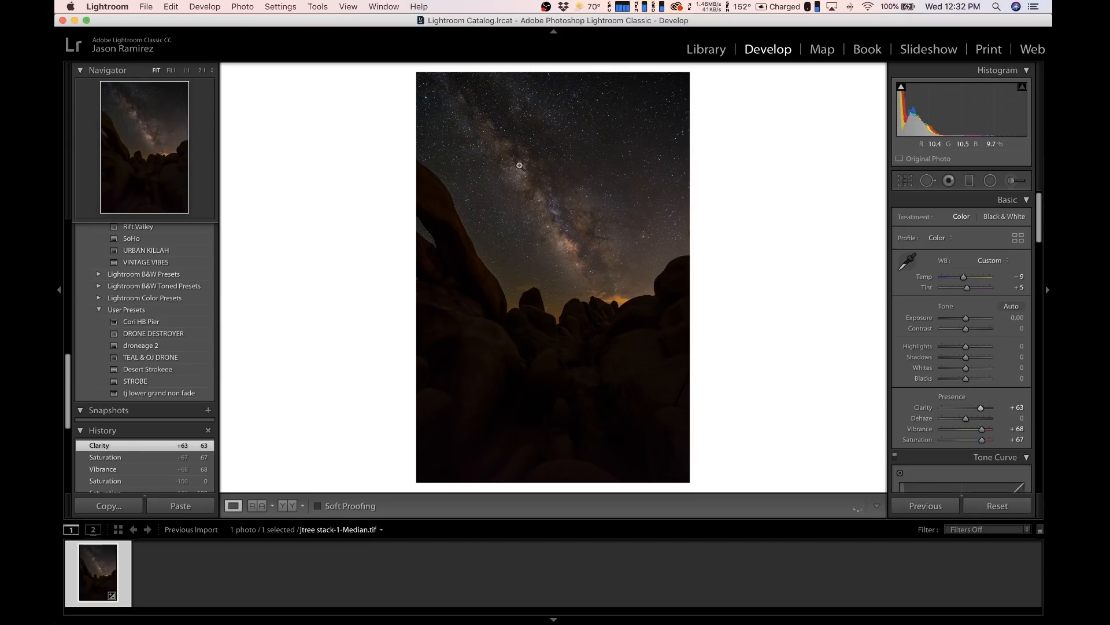
drag(966, 328, 993, 360)
Step: Sharpen the photo with amount 49 and masking 77, previewing the edge mask and checking the stars at full size
scroll(993, 352, down, 10)
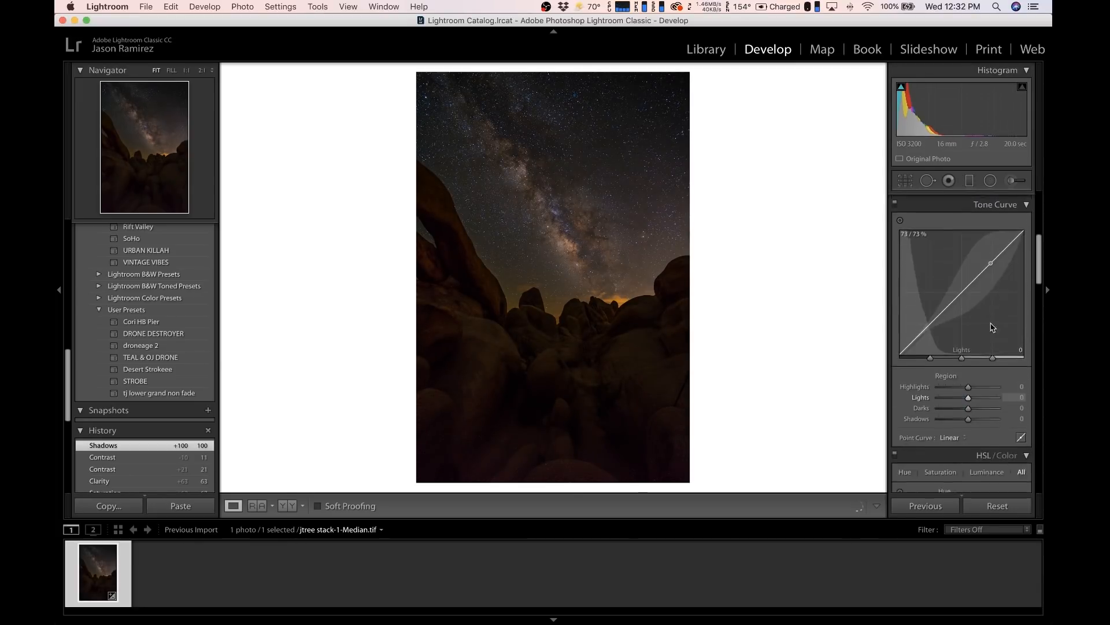
scroll(993, 326, down, 10)
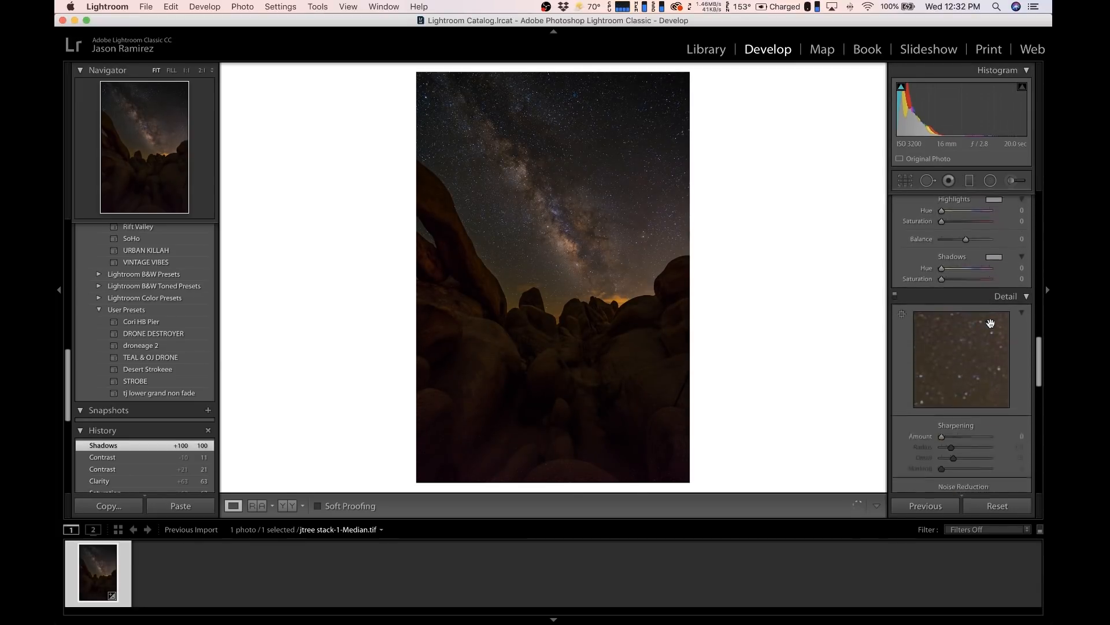
key(alt)
key(alt)
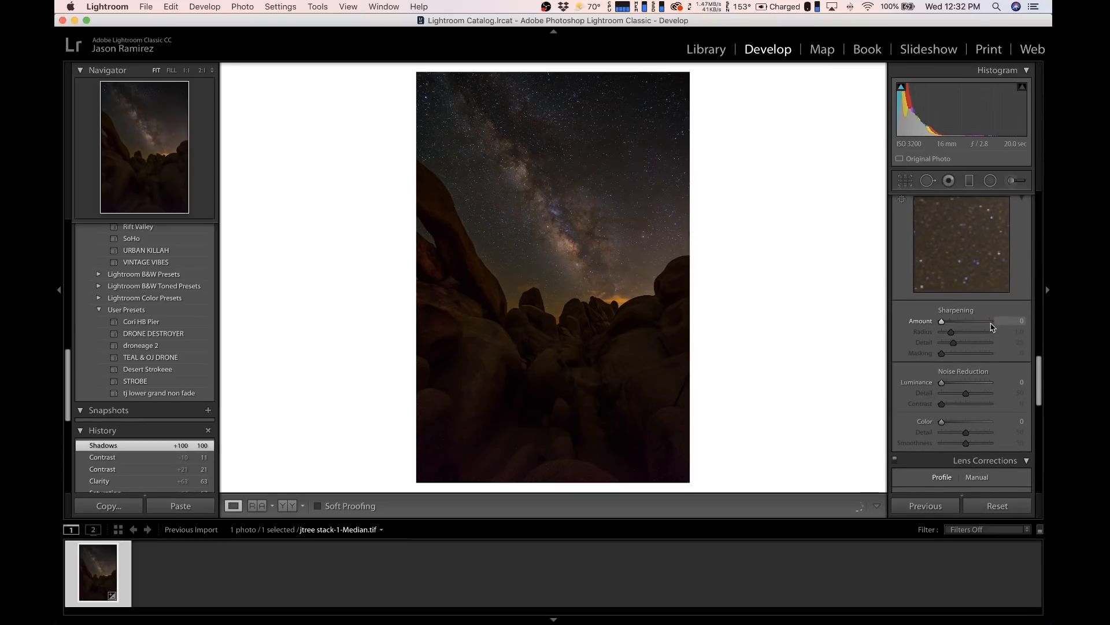
drag(942, 327, 964, 327)
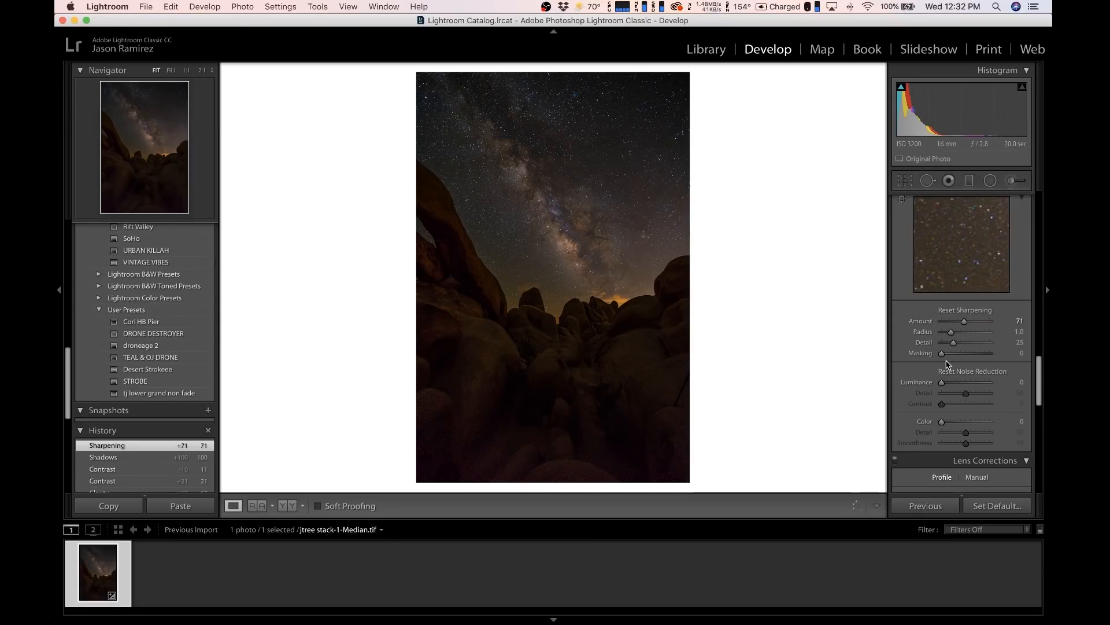
drag(945, 359, 980, 359)
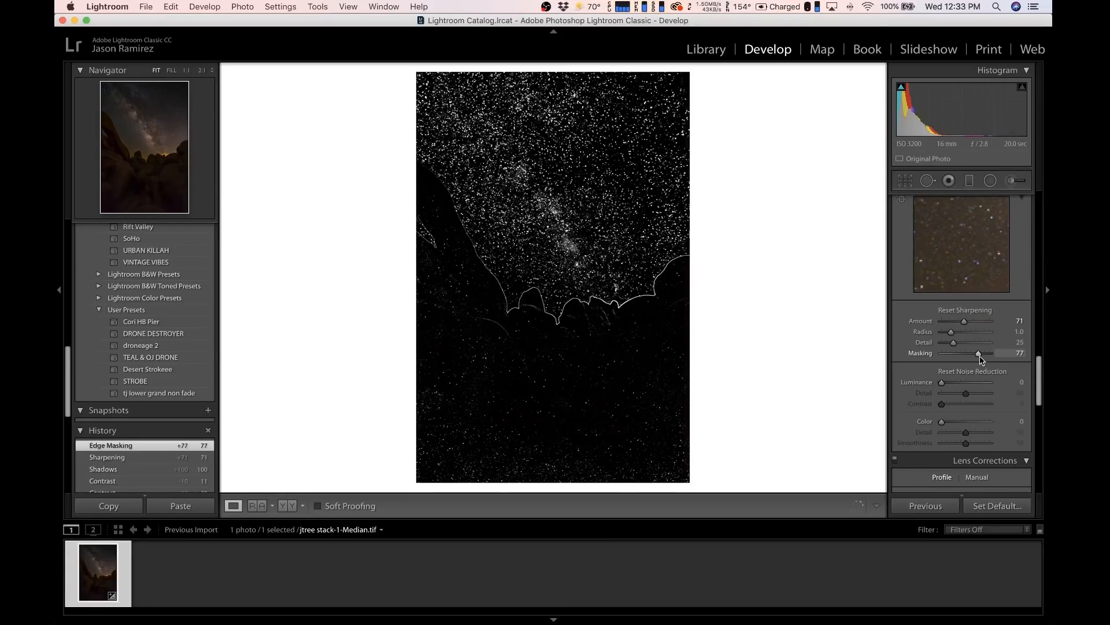
click(588, 134)
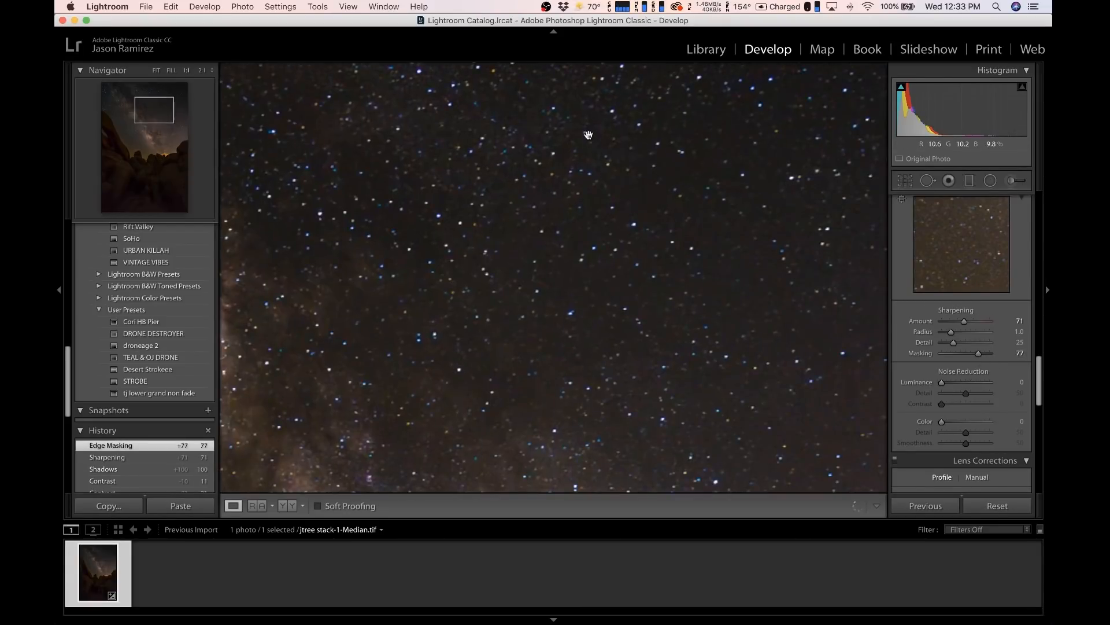
drag(968, 324, 958, 325)
Step: Set luminance noise reduction to 40 and color noise reduction to 20, and check the dark rocks up close
drag(942, 382, 962, 387)
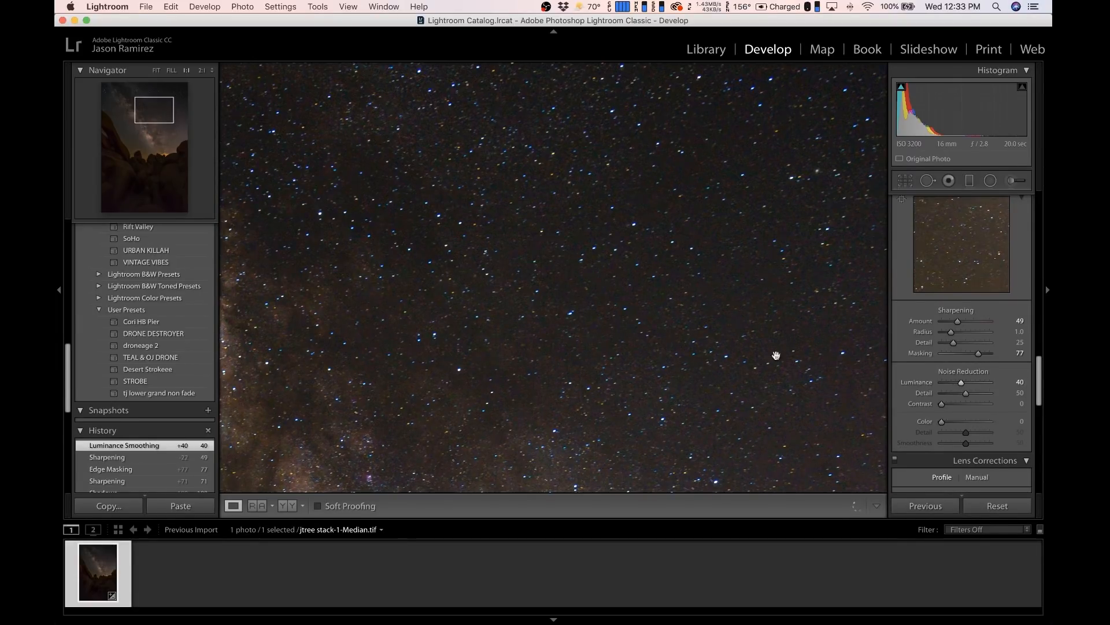
click(752, 359)
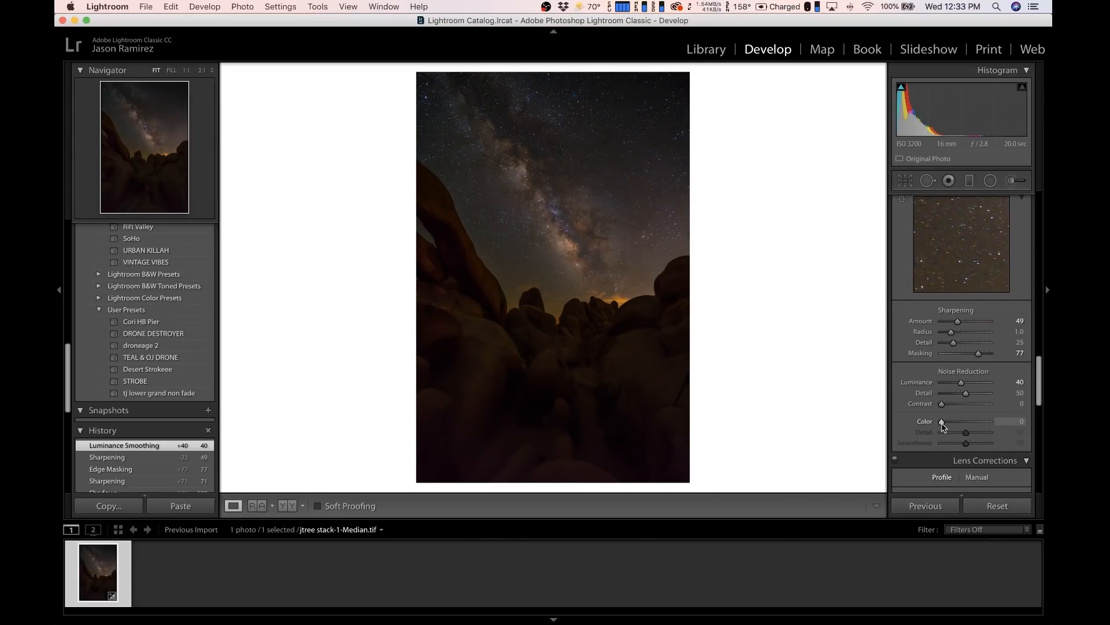
drag(942, 423, 951, 425)
click(616, 372)
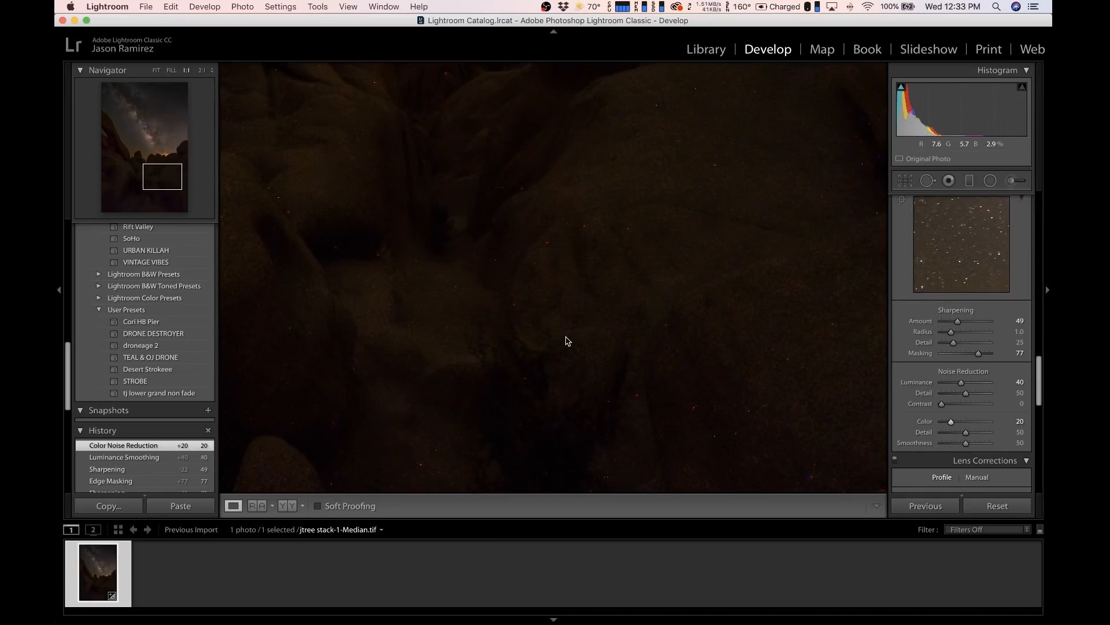
click(536, 299)
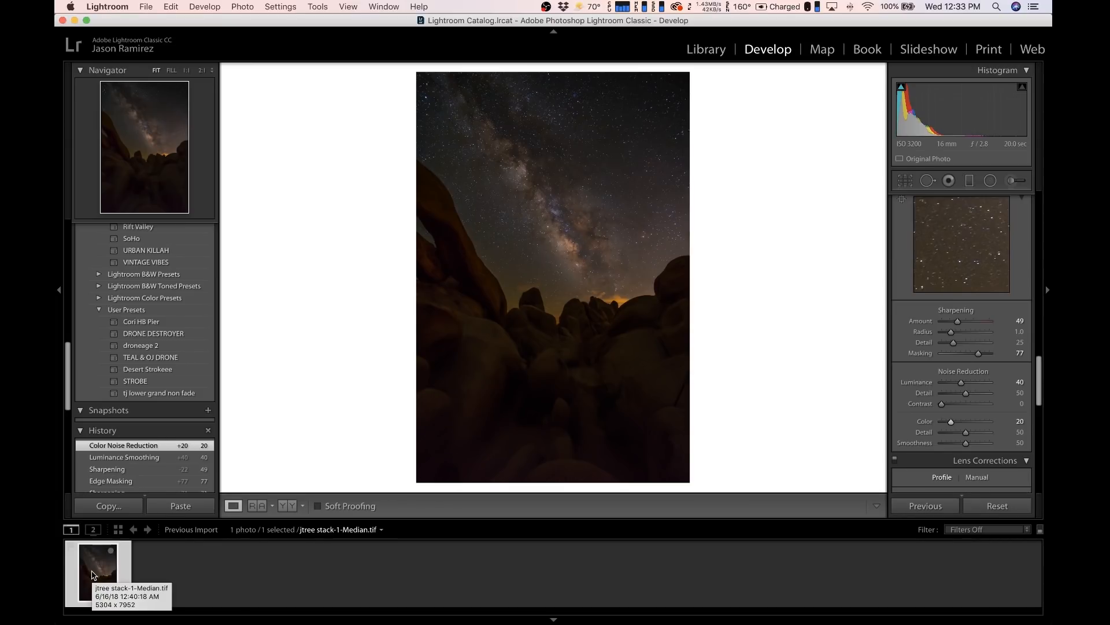
Step: Open jtree stack-1-Median.tif in Adobe Photoshop CC 2018 and duplicate its background layer
right_click(92, 574)
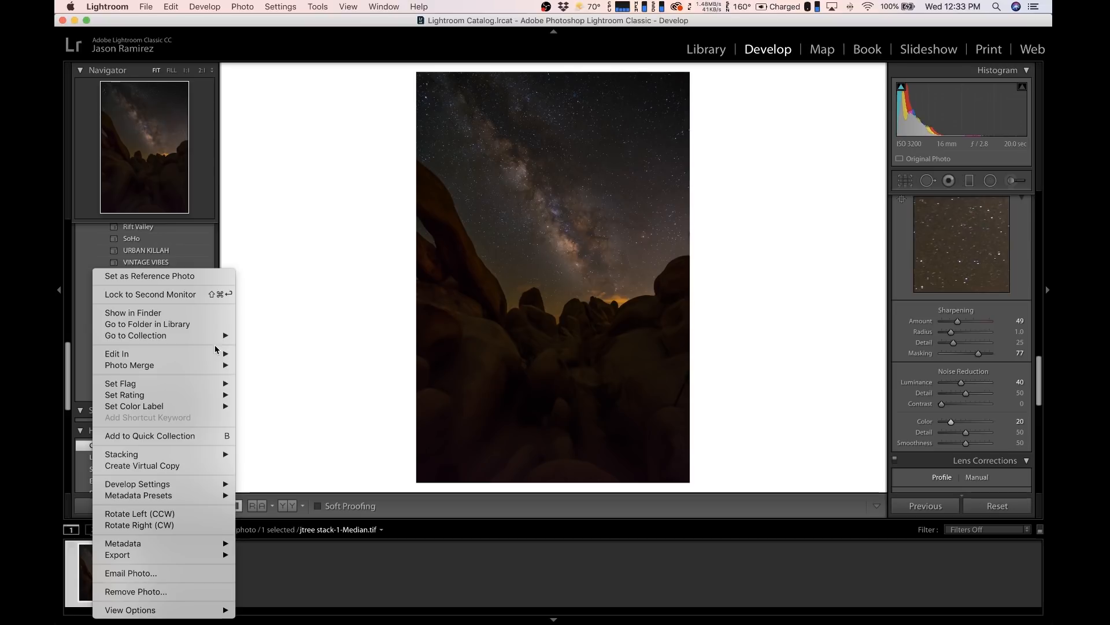
mouse_move(221, 353)
click(273, 359)
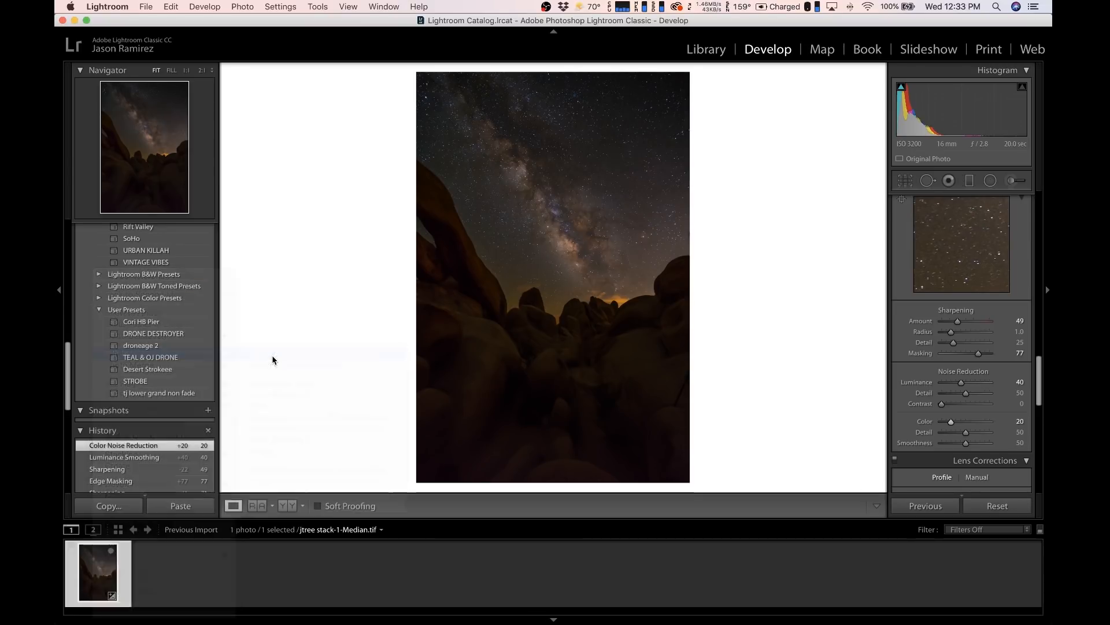
click(642, 282)
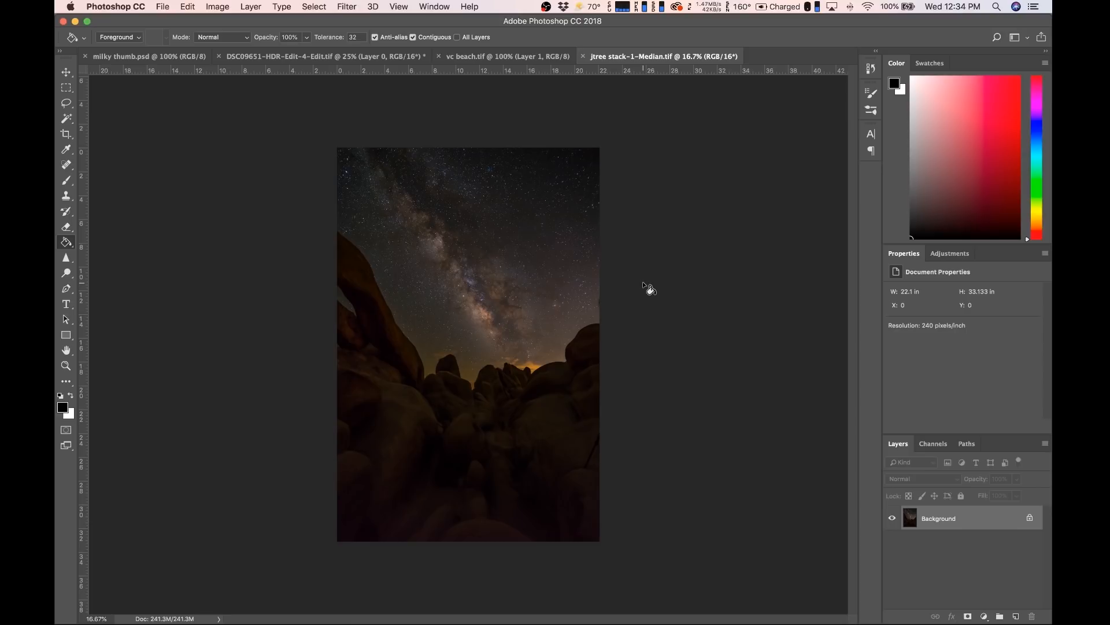
key(super+j)
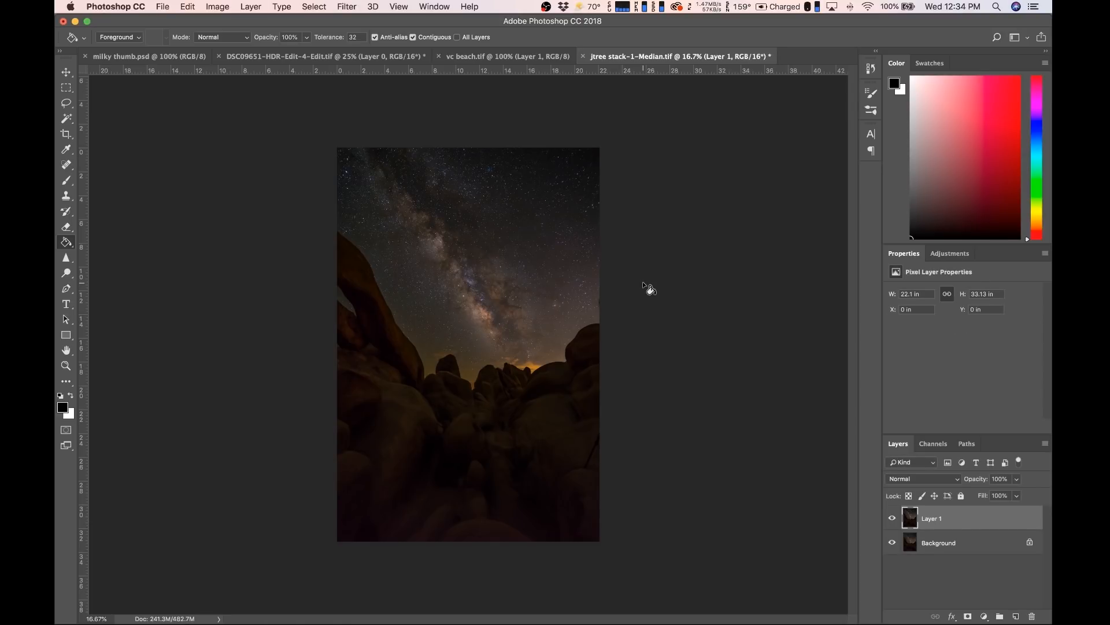
Step: Select the rock foreground with the Quick Selection tool, leaving out the sky visible through the arch
click(67, 122)
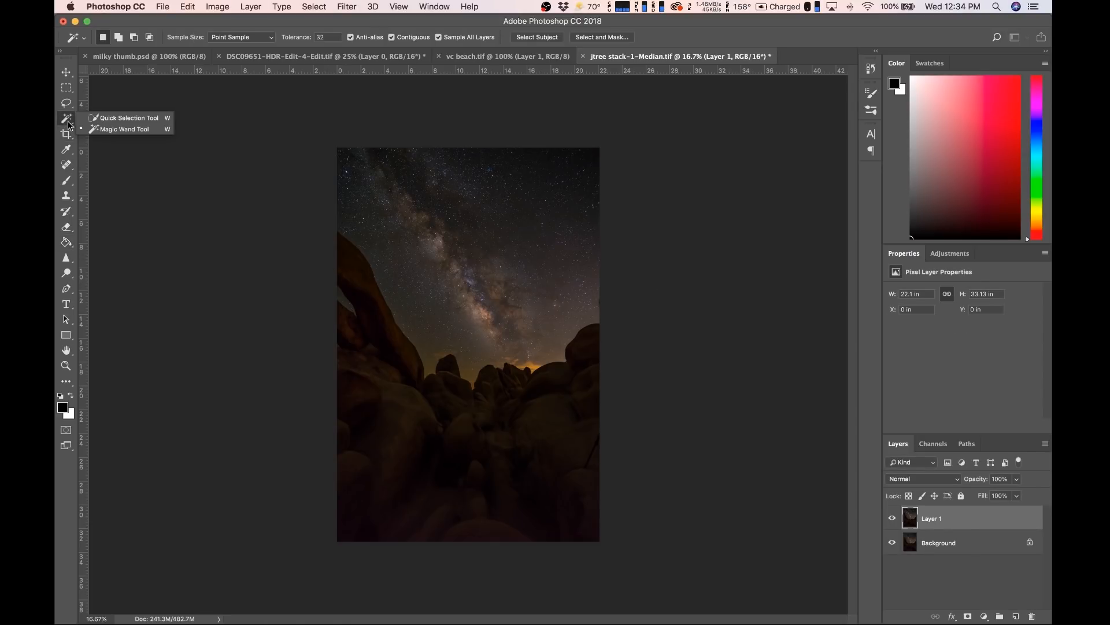
click(121, 118)
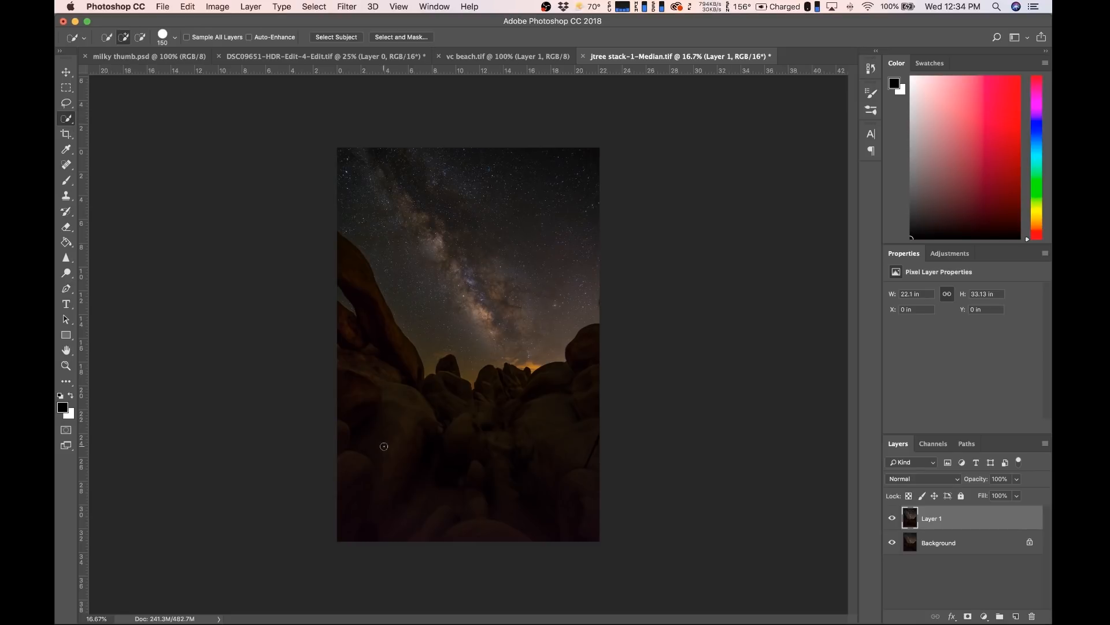
mouse_move(387, 448)
mouse_down()
mouse_move(483, 490)
mouse_move(562, 485)
mouse_up()
mouse_move(364, 342)
mouse_down()
mouse_move(381, 318)
mouse_move(369, 296)
mouse_up()
key(alt)
key(alt)
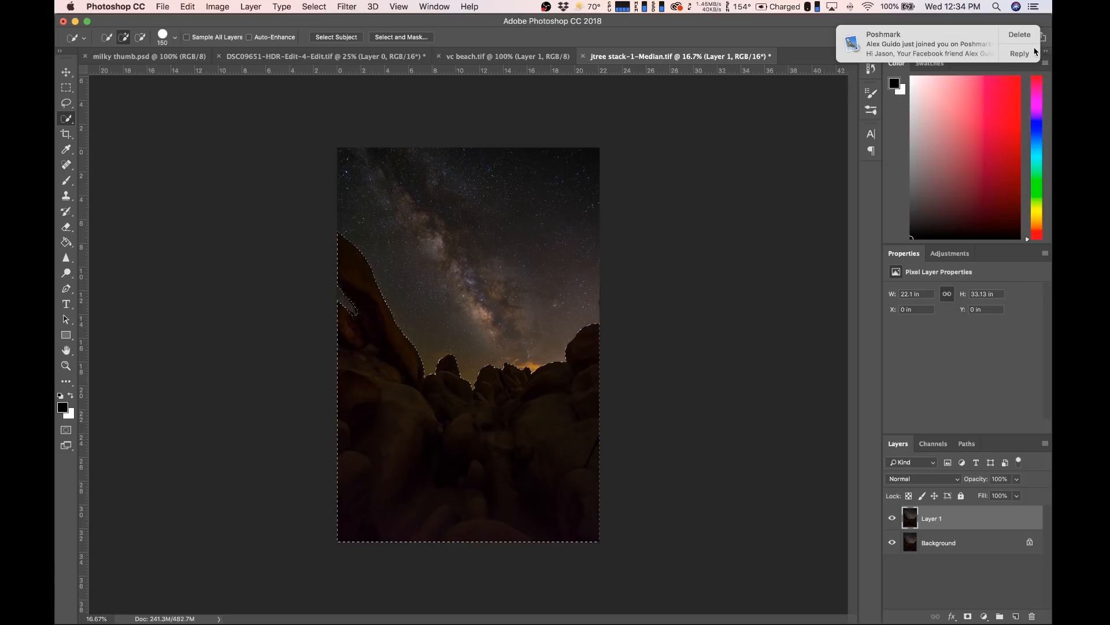
Step: Apply the Dust & Scratches filter to the selected foreground with a radius of 3 pixels and a threshold of 9 levels
click(347, 7)
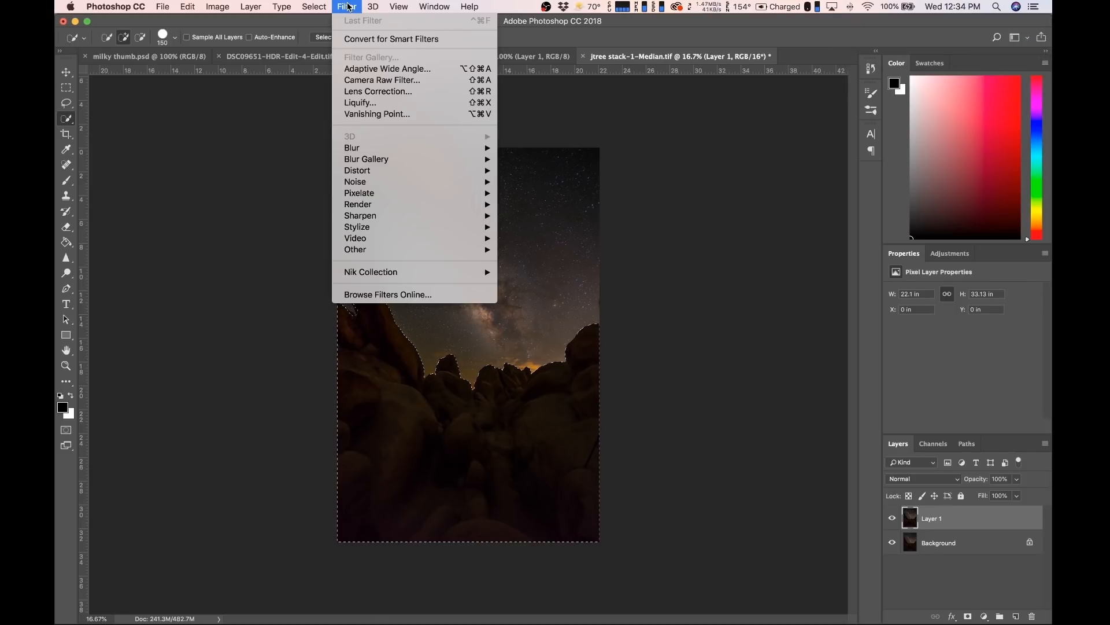
mouse_move(399, 183)
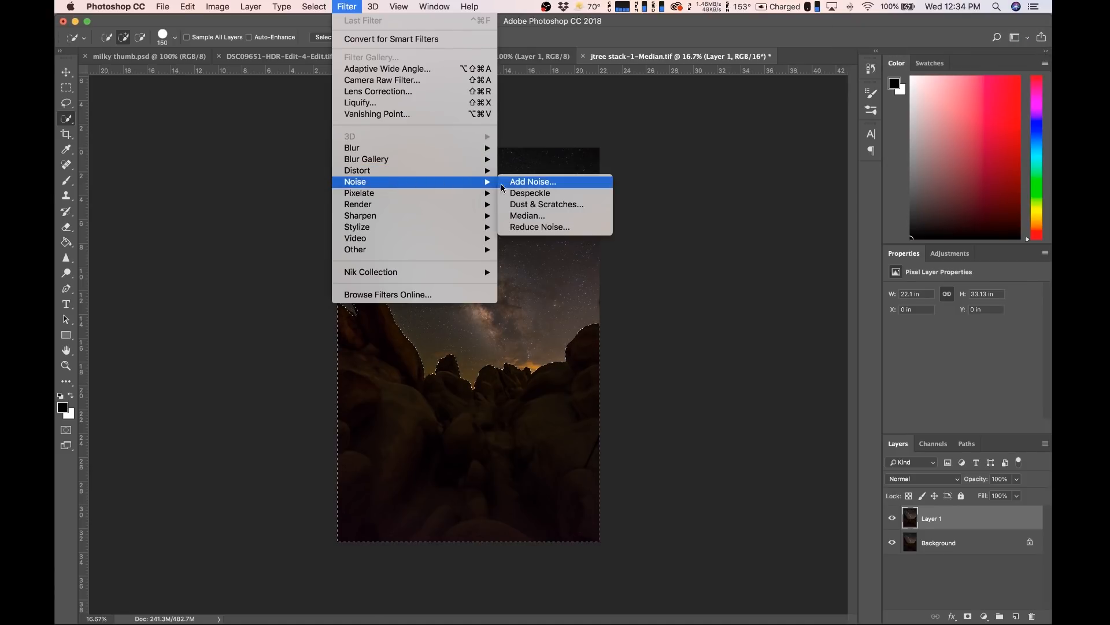
click(532, 204)
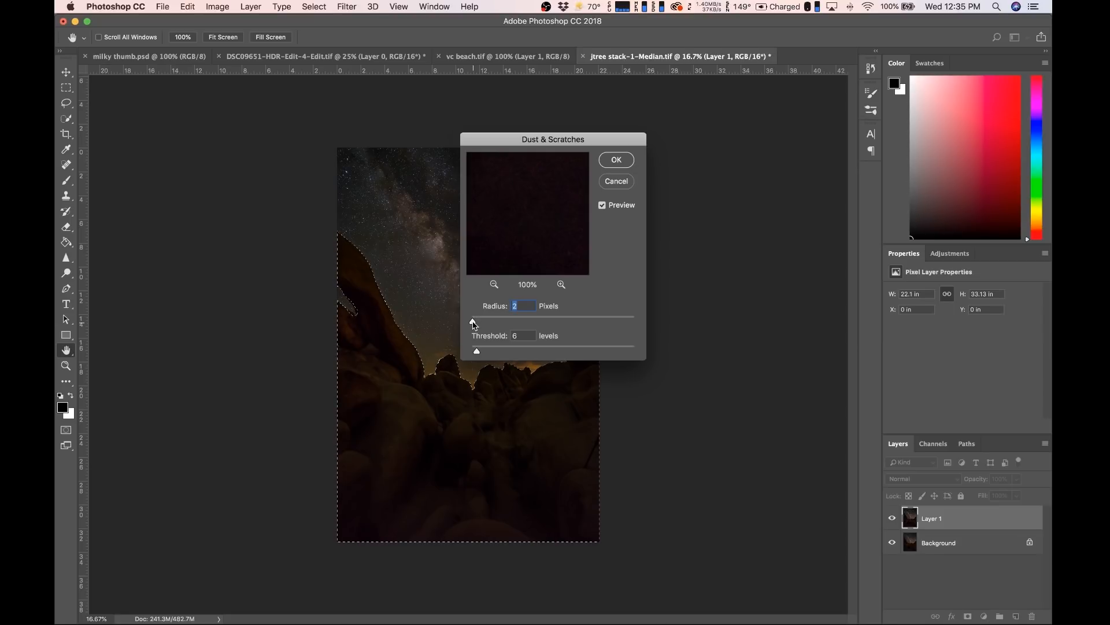
drag(477, 351, 564, 356)
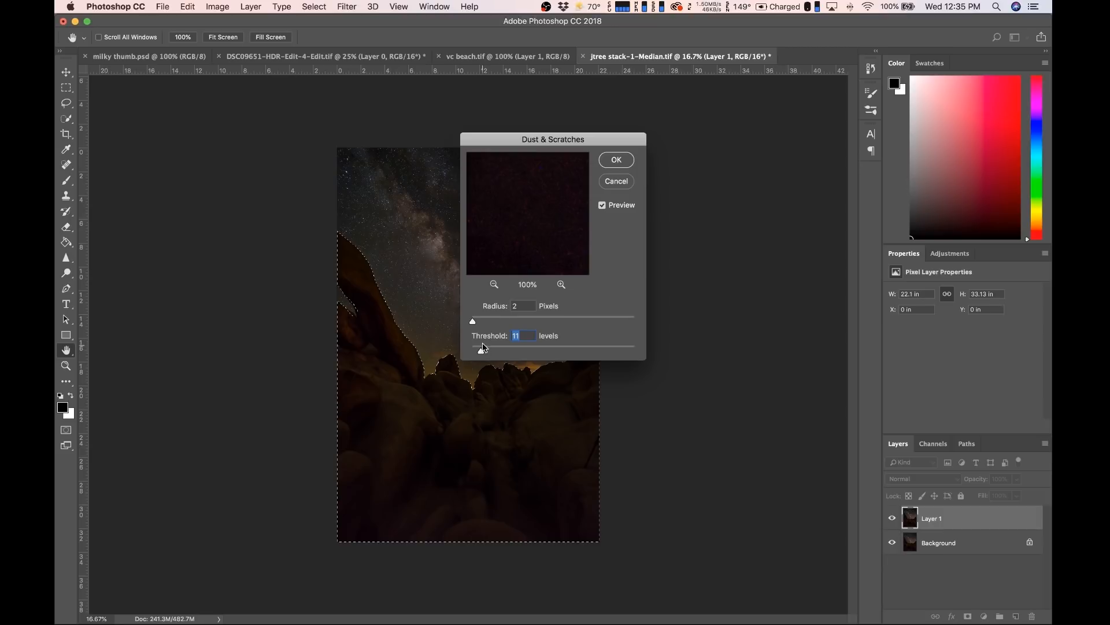
drag(475, 326, 473, 322)
drag(479, 355, 479, 351)
click(550, 209)
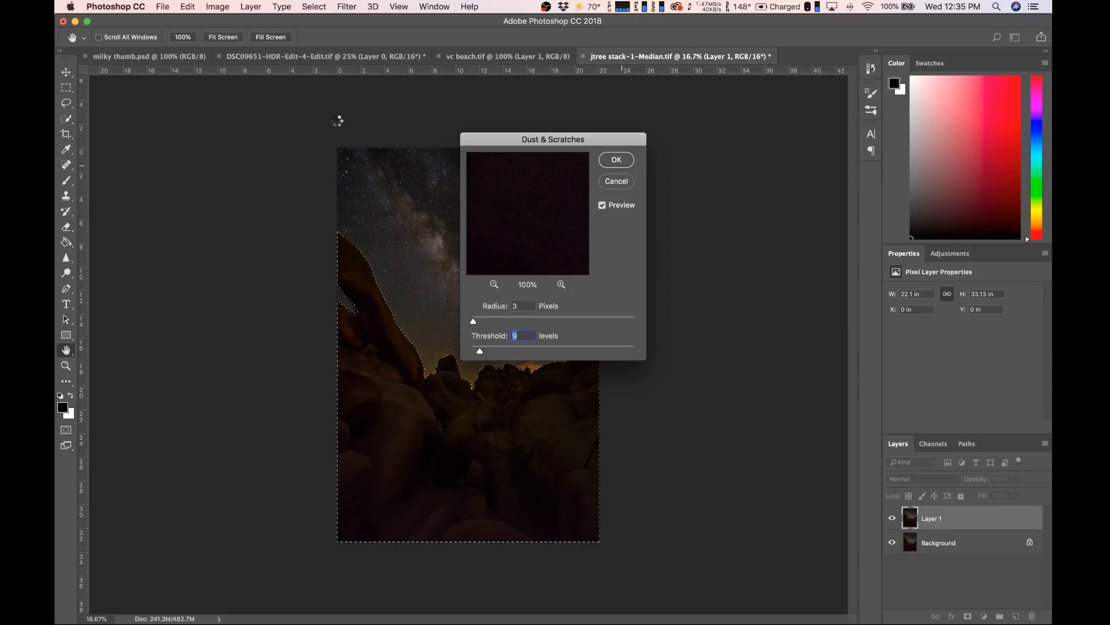
Step: Save the retouched composite and switch back to Lightroom Classic
click(163, 8)
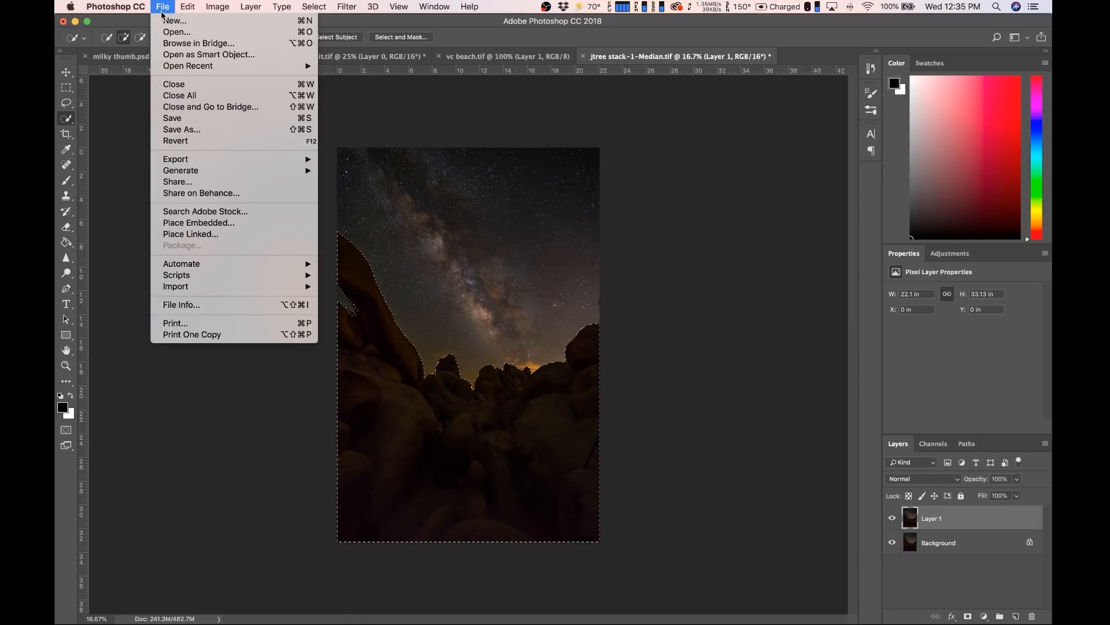
click(196, 120)
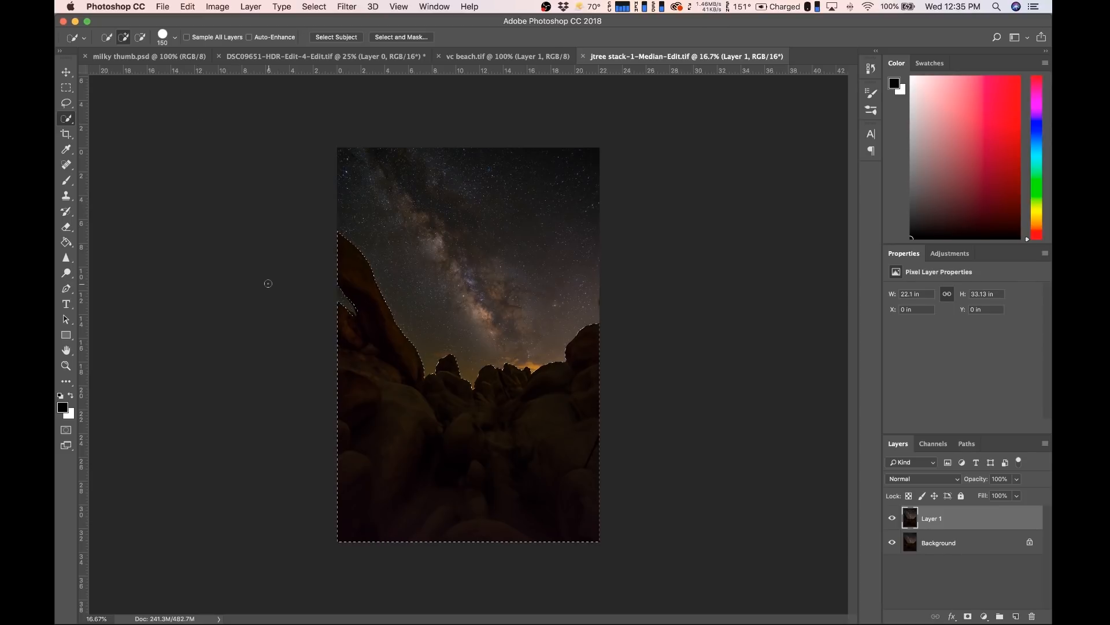
mouse_move(414, 622)
click(512, 590)
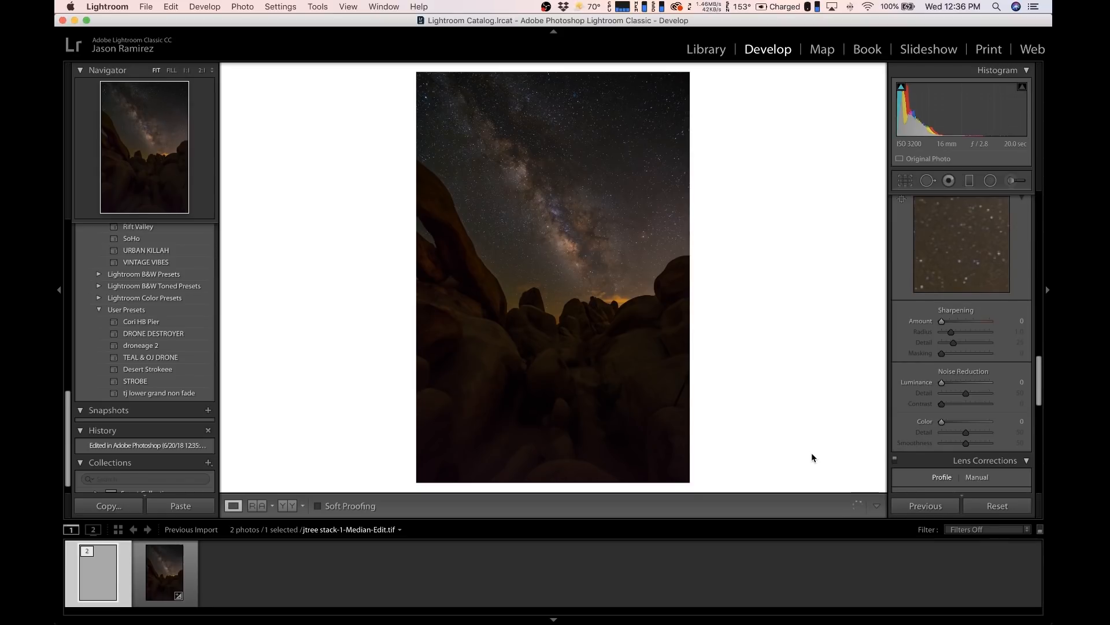
Step: Open jtree stack-1-Median-Edit.tif in Color Efex Pro 4 as a copy with Lightroom adjustments
mouse_move(687, 621)
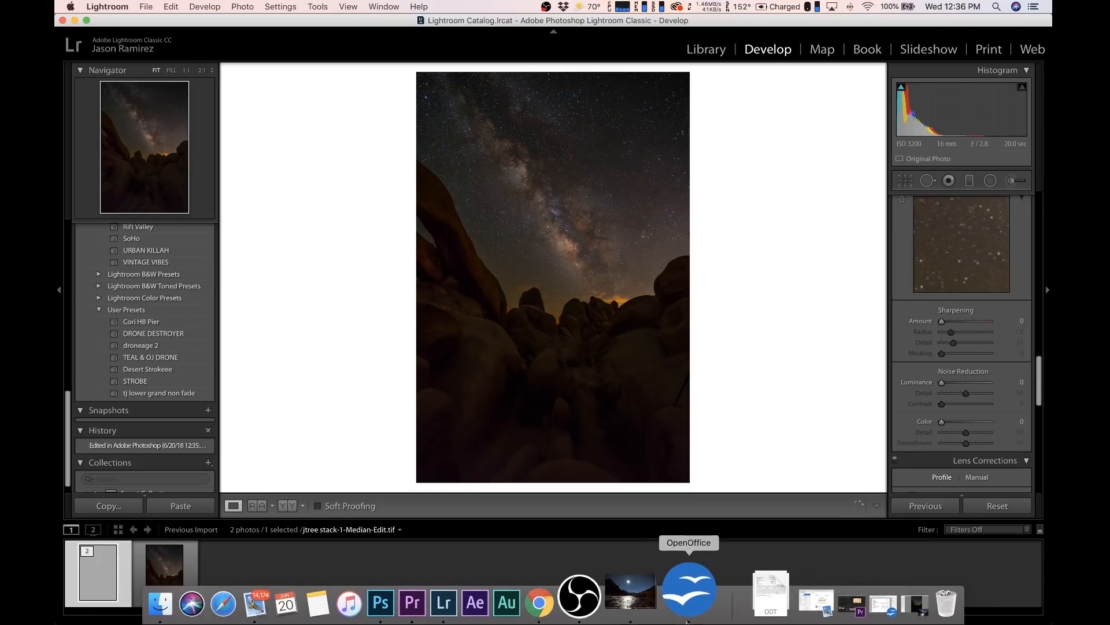
right_click(104, 562)
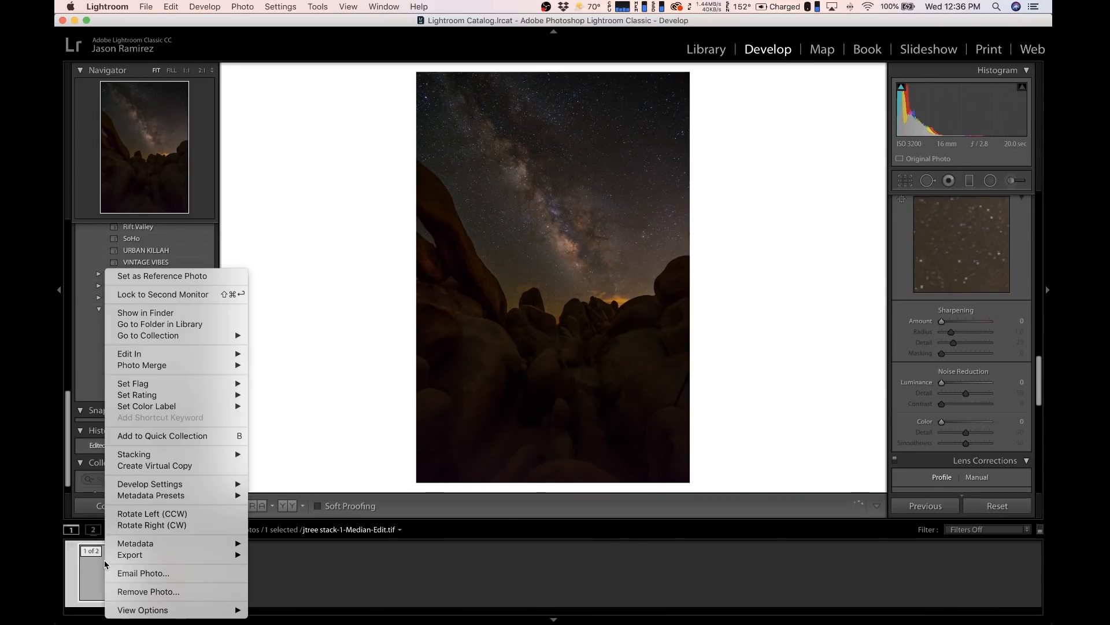
mouse_move(234, 355)
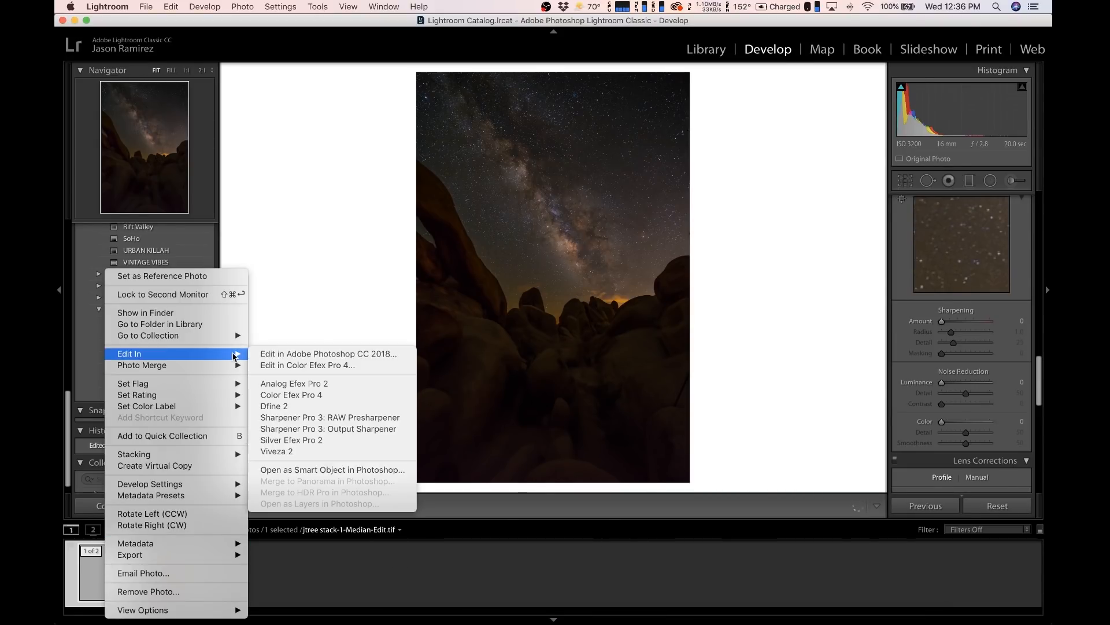
click(311, 367)
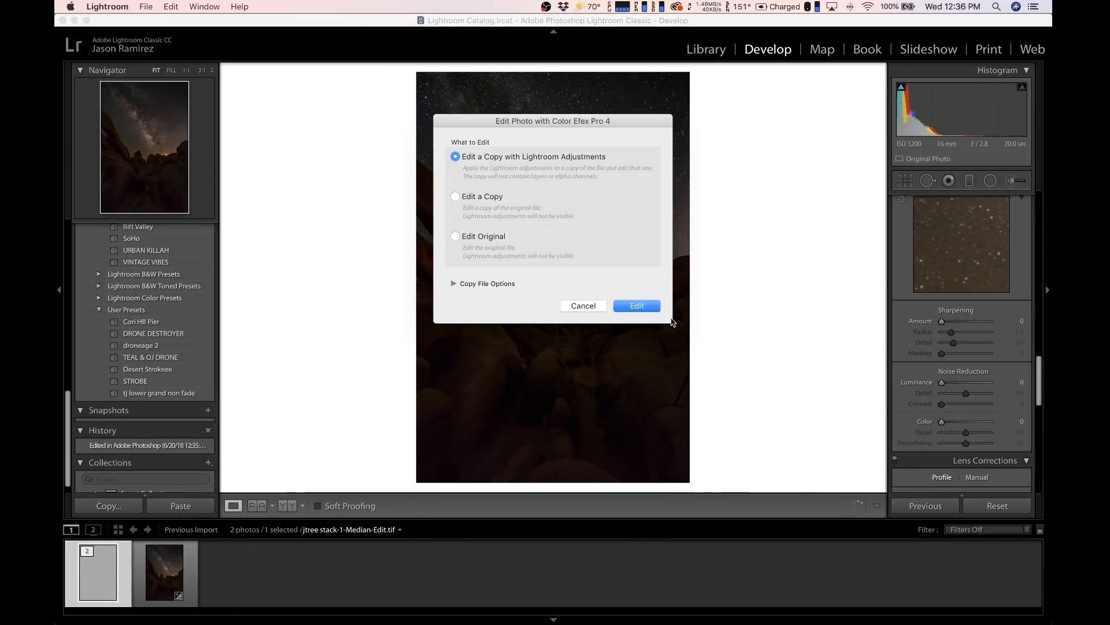
click(644, 306)
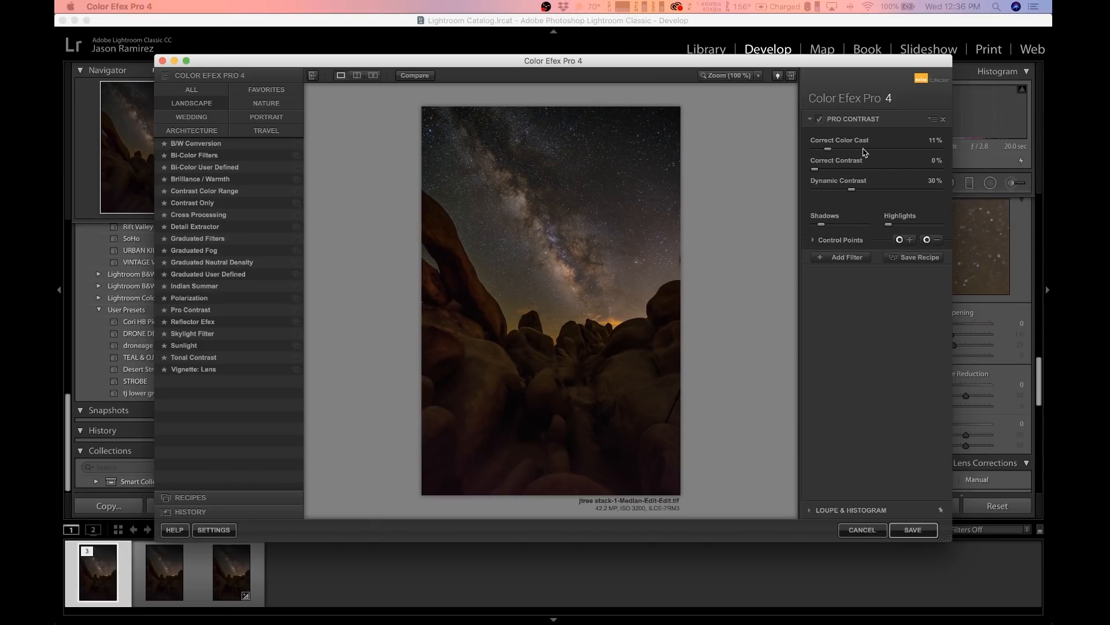
Step: Compare the photo with the Pro Contrast filter switched off and on
click(820, 120)
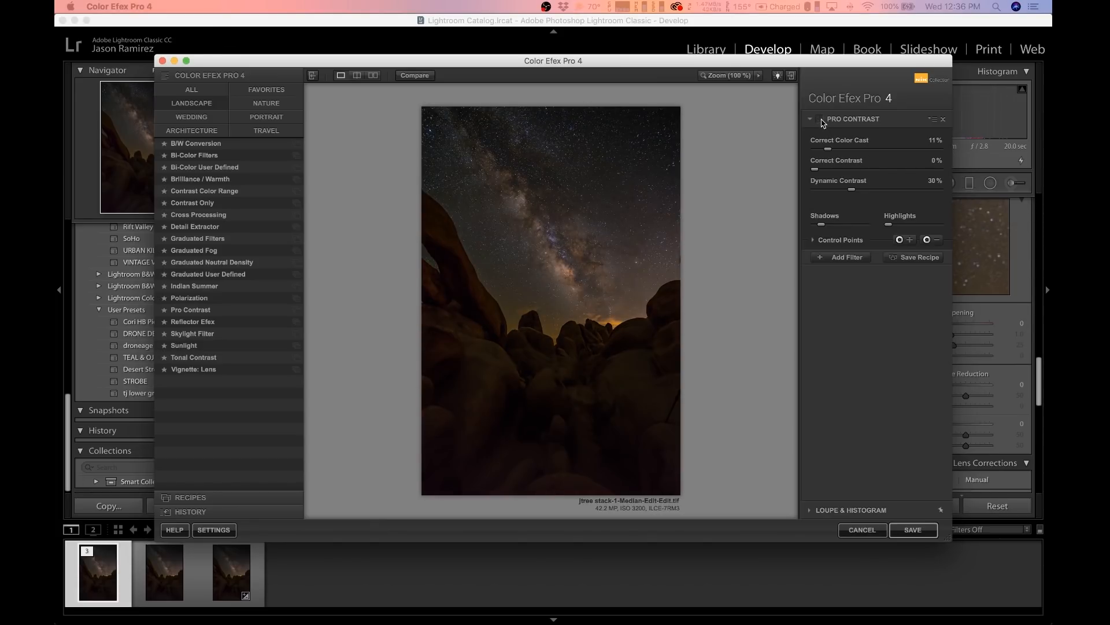
click(820, 120)
click(821, 120)
click(821, 121)
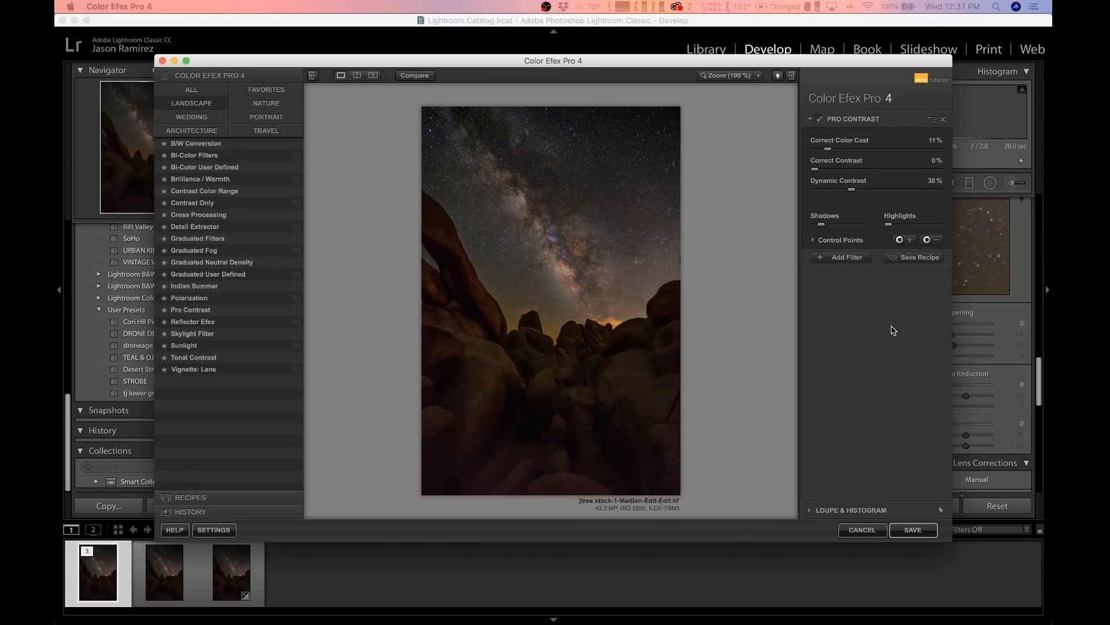
Step: Add a Detail Extractor filter on top of the Pro Contrast filter
click(833, 260)
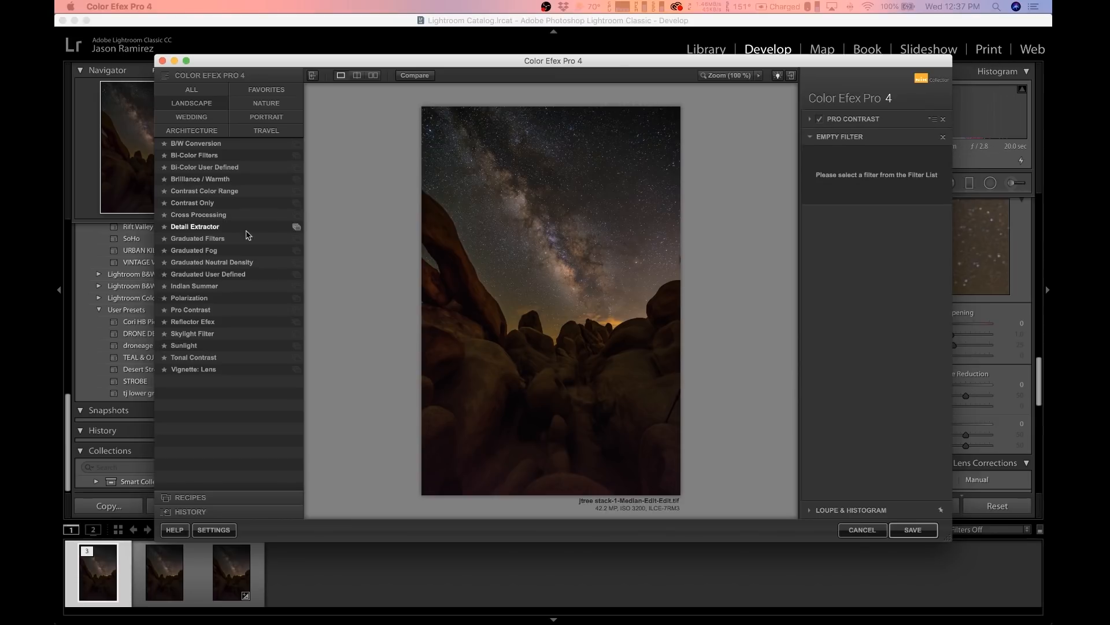
click(197, 229)
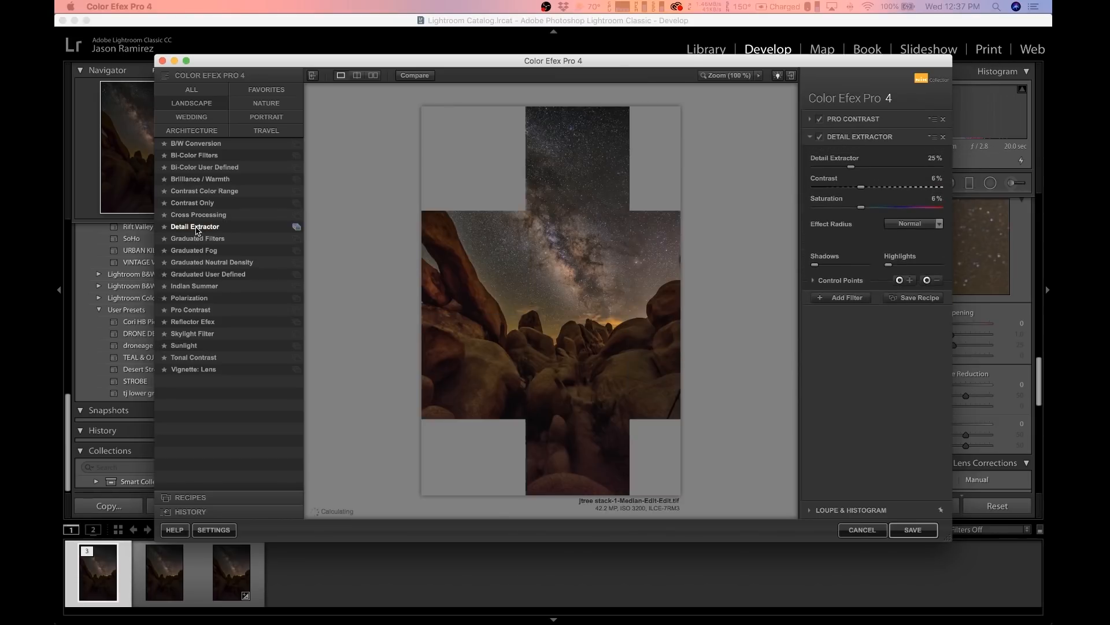
Step: Compare the photo with the Detail Extractor and Pro Contrast filters each switched off and on
click(818, 137)
click(819, 139)
click(818, 138)
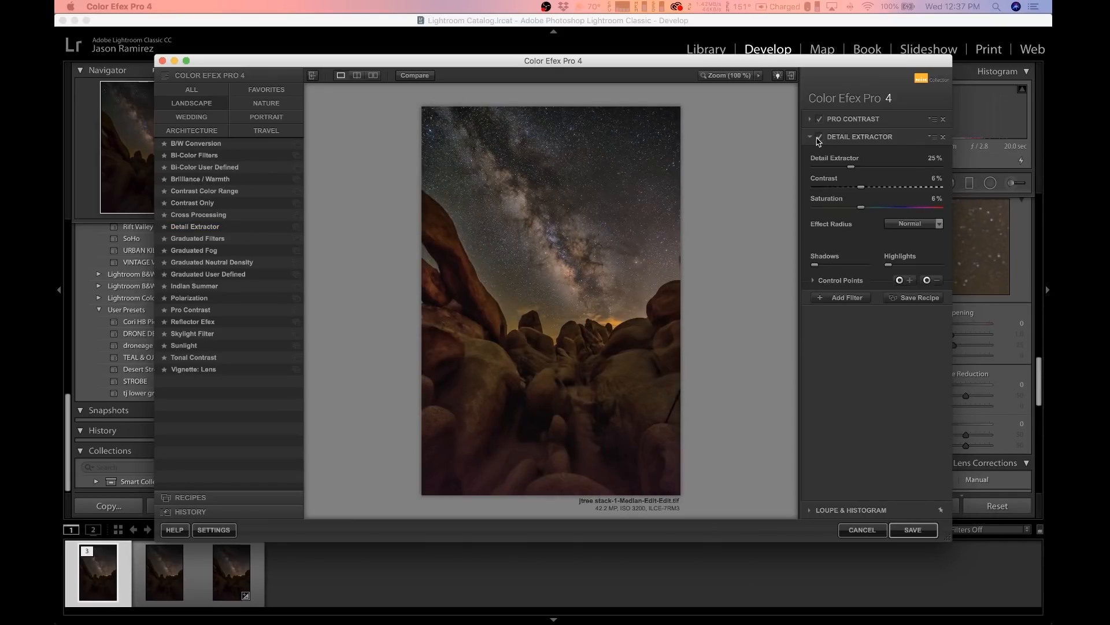
click(819, 119)
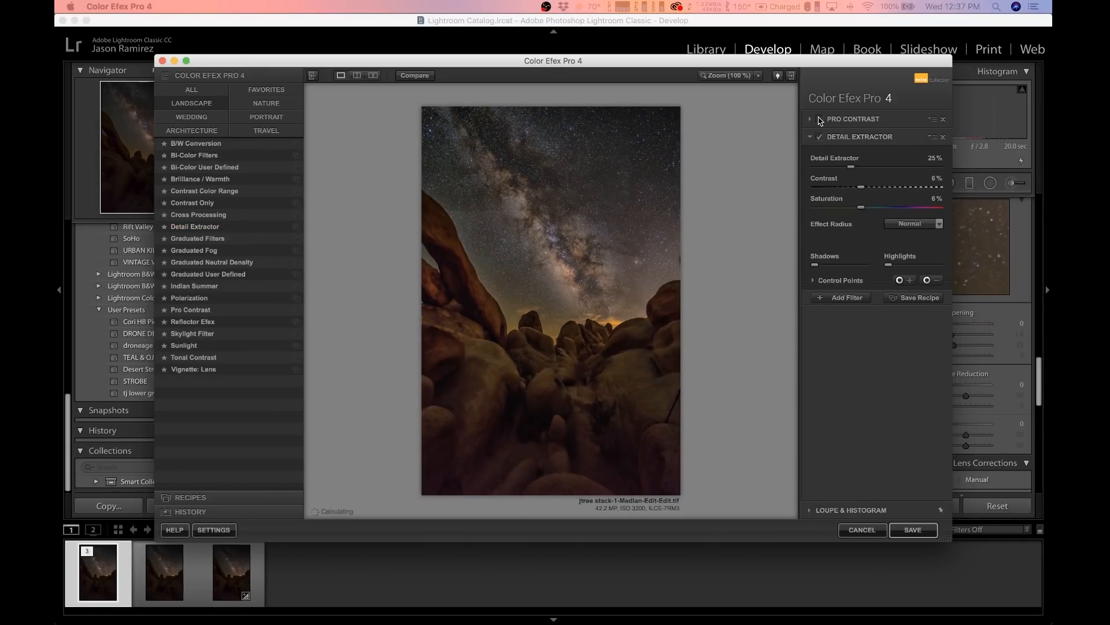
click(820, 137)
click(820, 137)
click(820, 120)
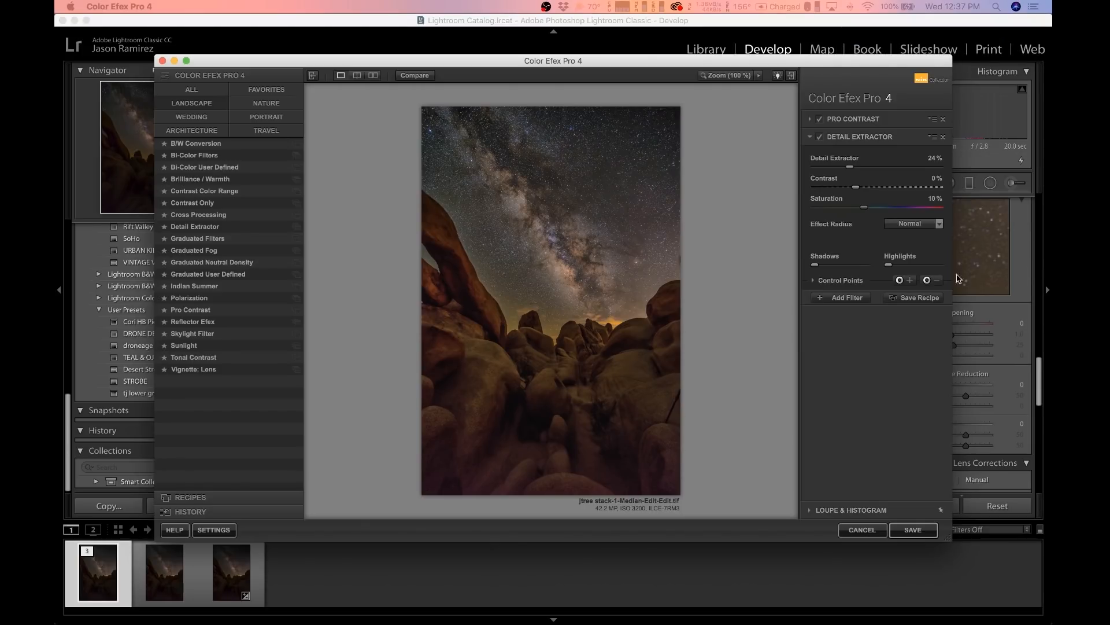
Step: Place a positive Detail Extractor control point on the Milky Way's bright core and enlarge its area of effect
click(900, 281)
click(583, 278)
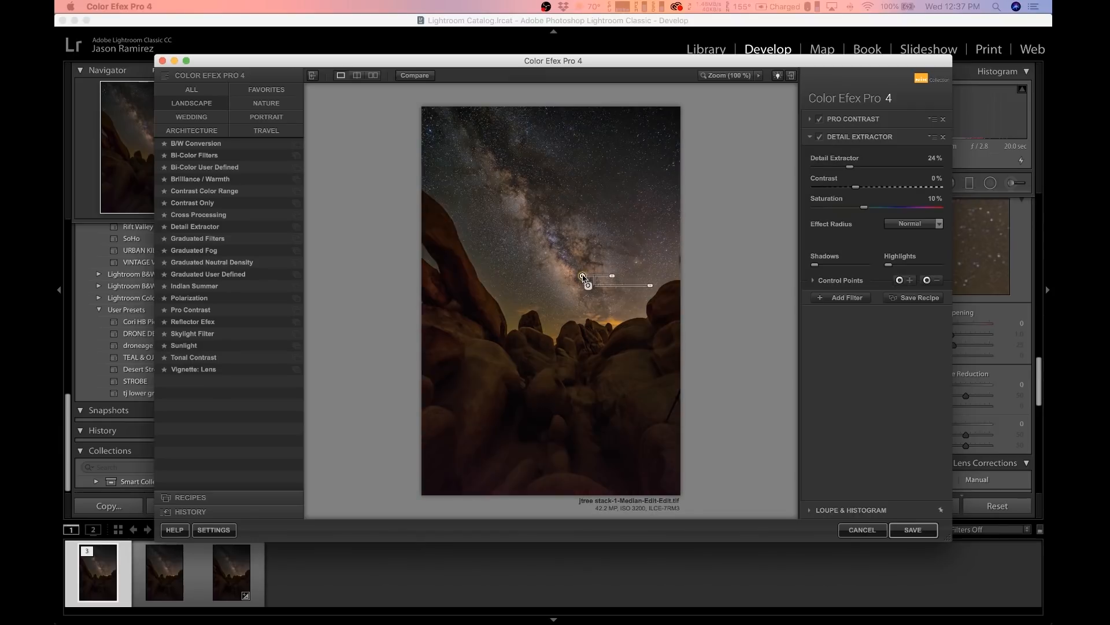
drag(583, 275, 581, 272)
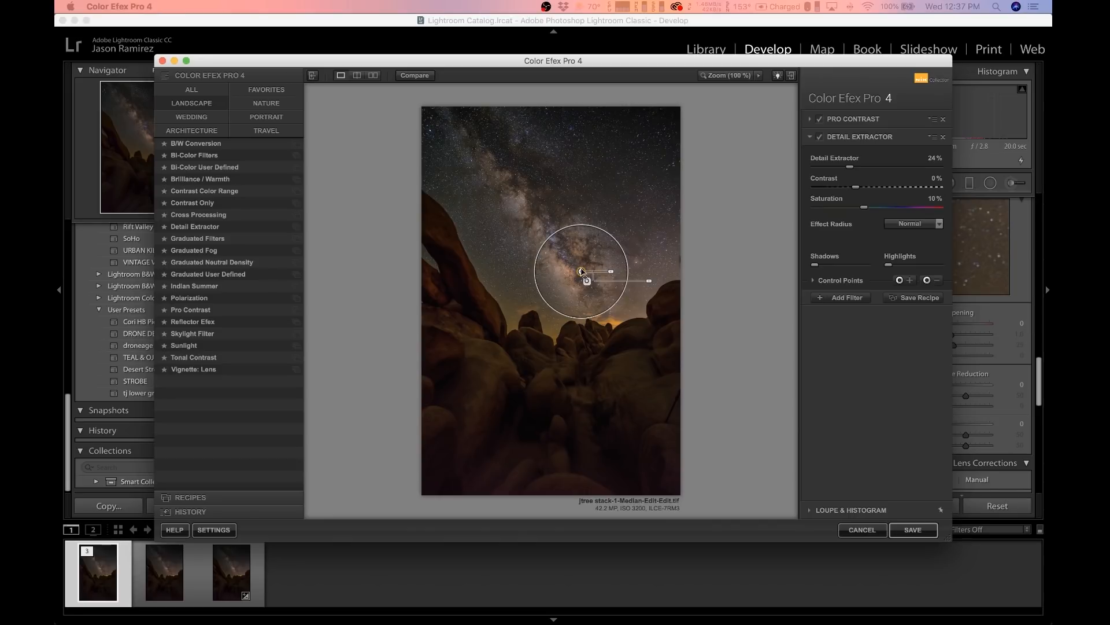
mouse_move(610, 272)
mouse_down()
mouse_move(596, 274)
mouse_move(636, 272)
mouse_move(620, 272)
mouse_up()
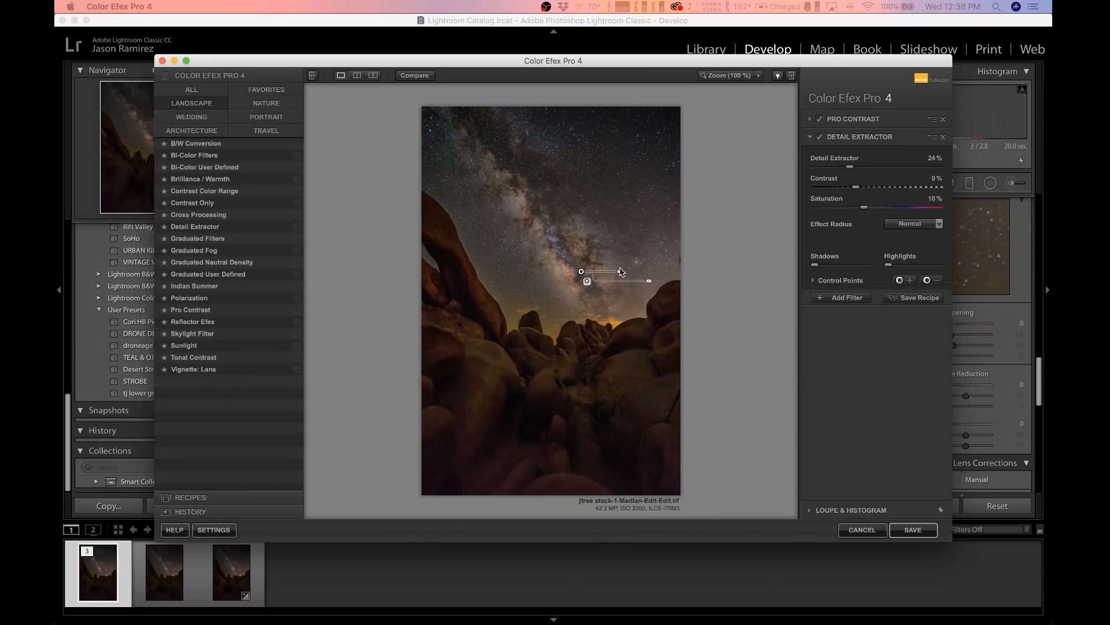
Step: Add more positive Detail Extractor control points along the upper and middle Milky Way band
click(504, 148)
click(904, 281)
click(545, 224)
drag(544, 224, 561, 242)
Step: Compare the Milky Way with the Detail Extractor filter repeatedly switched off and on
click(820, 140)
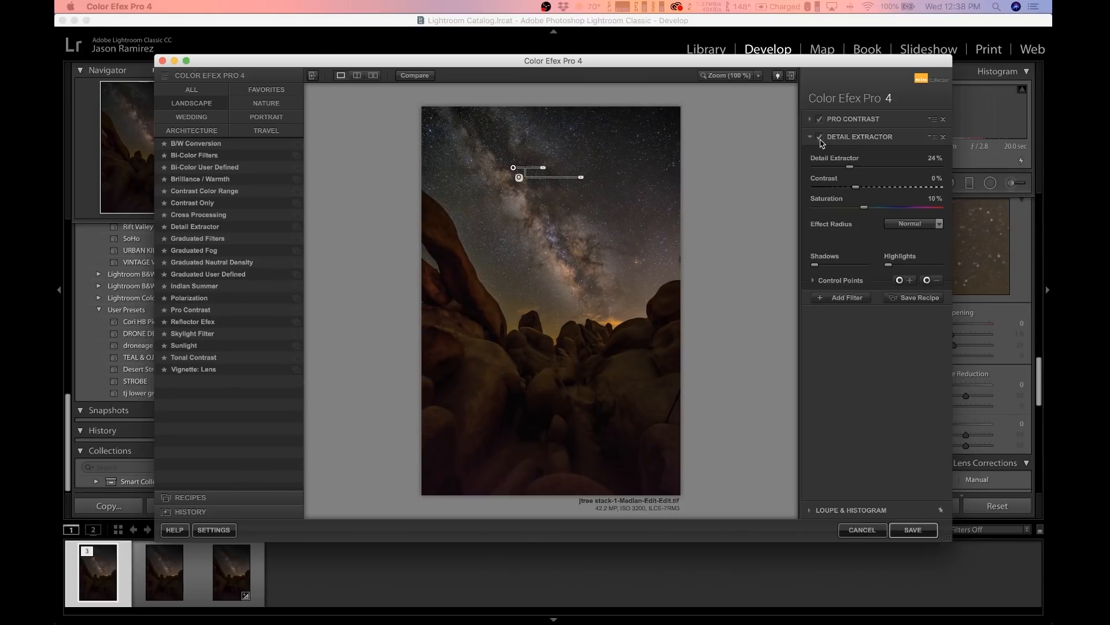
click(821, 140)
click(820, 140)
click(820, 140)
click(821, 140)
click(820, 140)
click(820, 140)
click(820, 140)
click(820, 140)
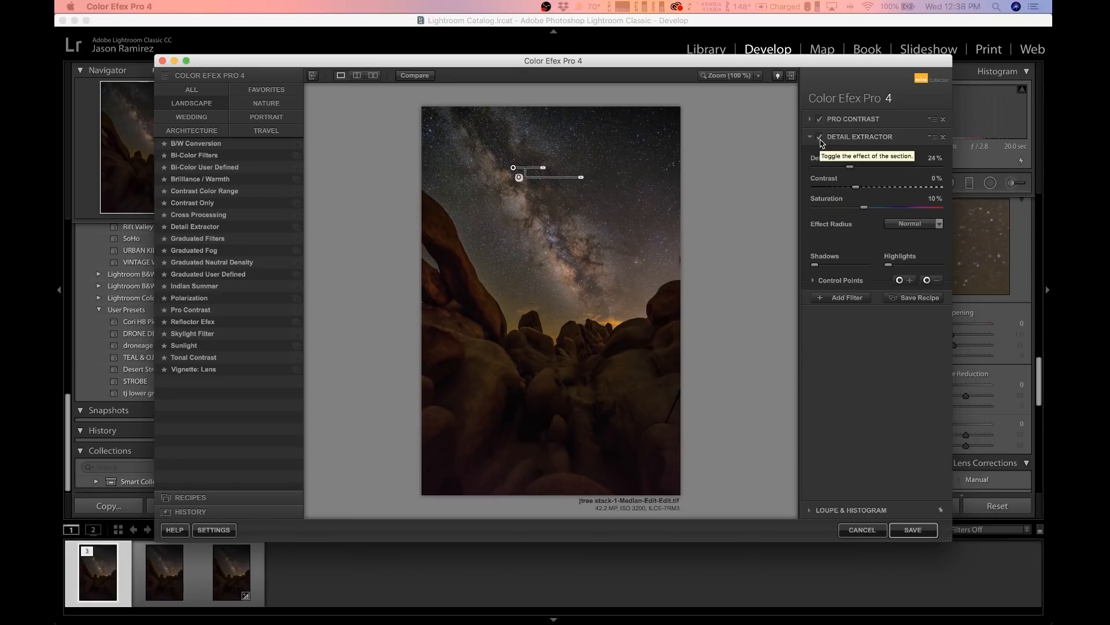
Step: Save the Color Efex Pro 4 edit and return to Lightroom Classic
click(911, 531)
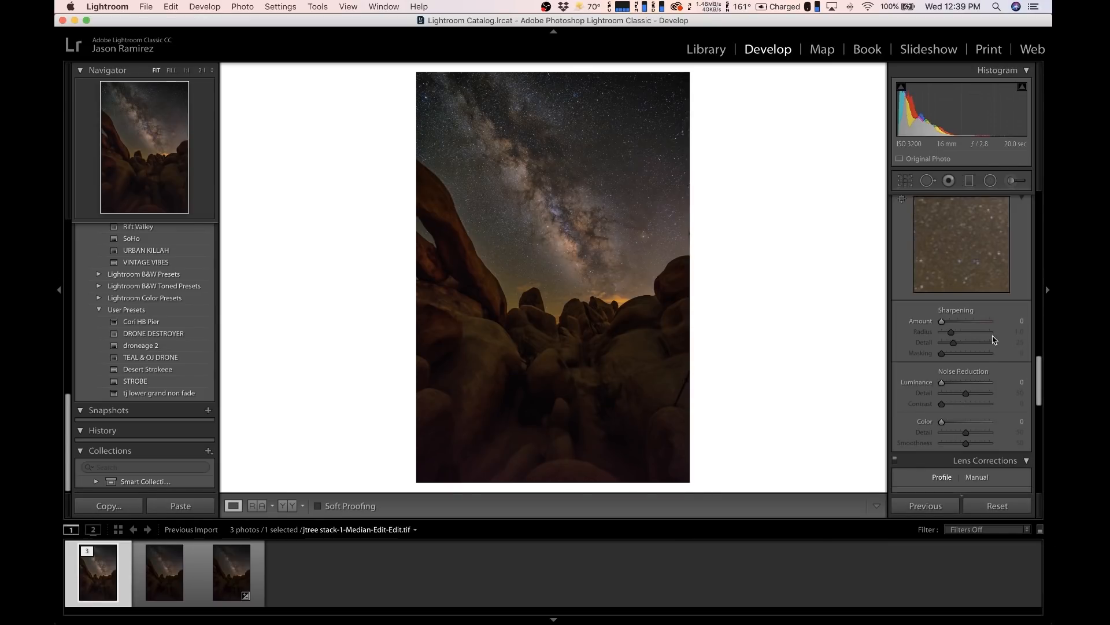
Step: Crop the photo to the 4 x 5 / 8 x 10 aspect ratio, repositioning it to trim the sky and foreground edges
click(908, 183)
click(1003, 220)
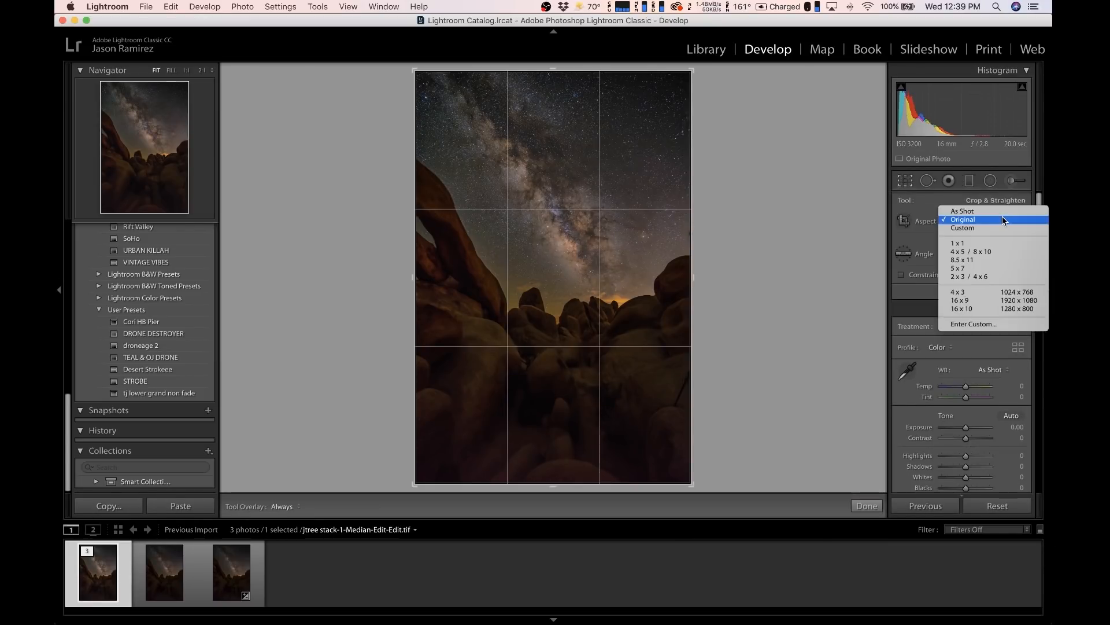
click(1000, 250)
drag(541, 256, 538, 243)
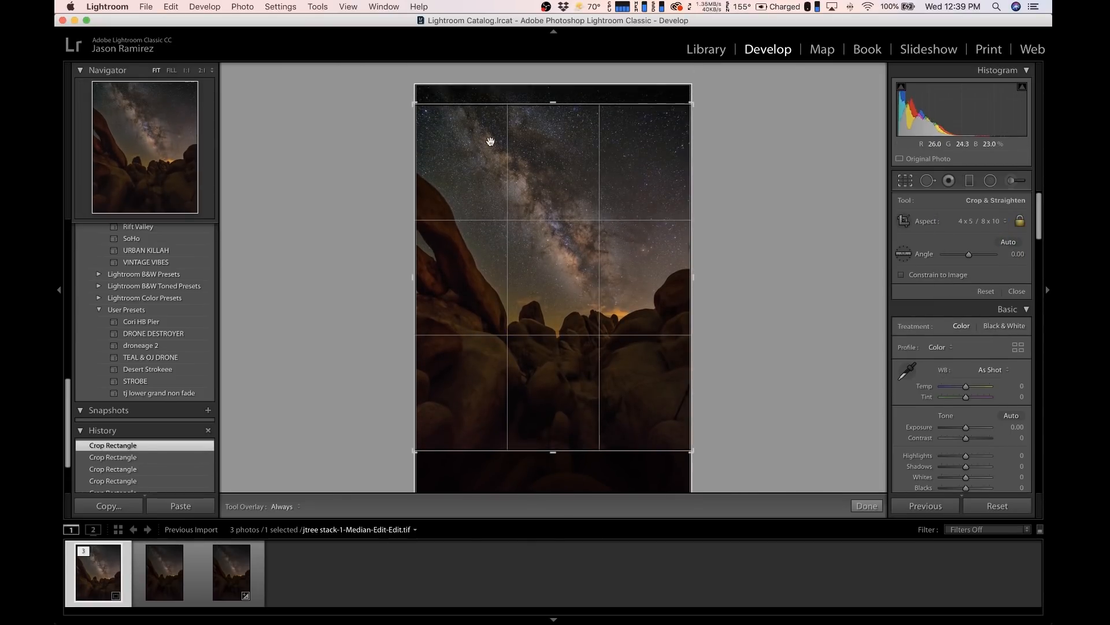
click(906, 181)
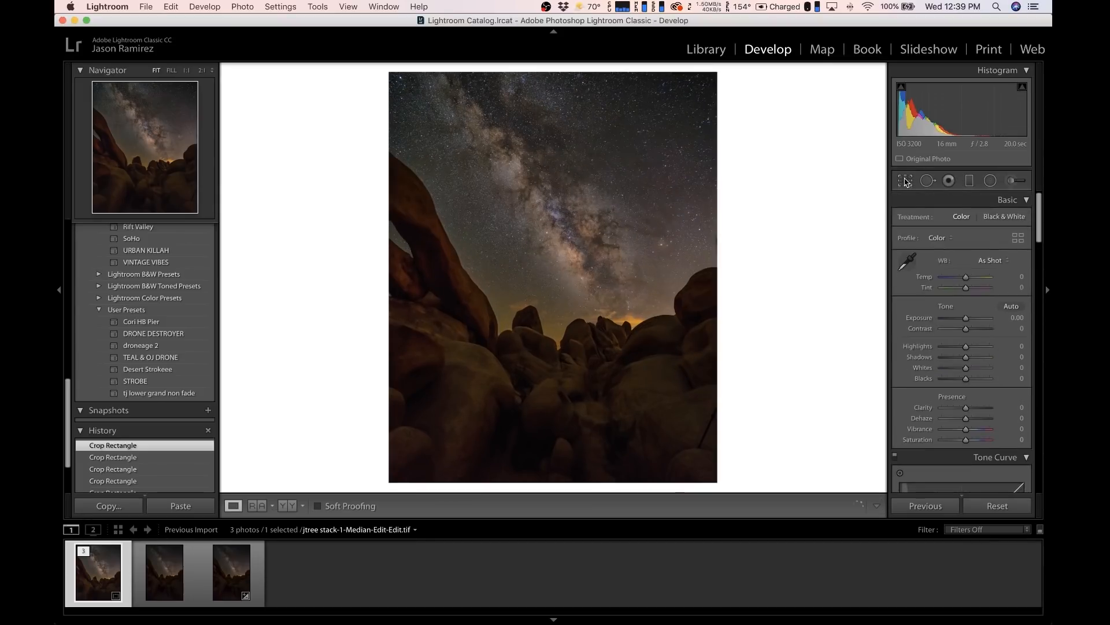
Step: Draw a graduated filter from the photo's bottom edge upward over the lowest foreground rocks
click(969, 180)
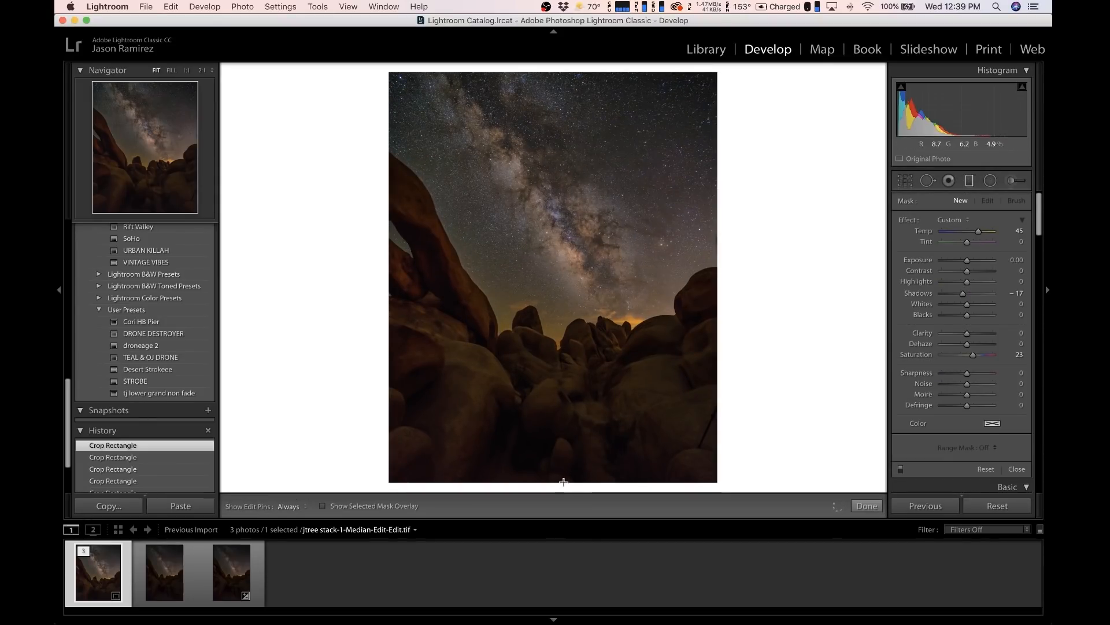
drag(564, 485, 564, 417)
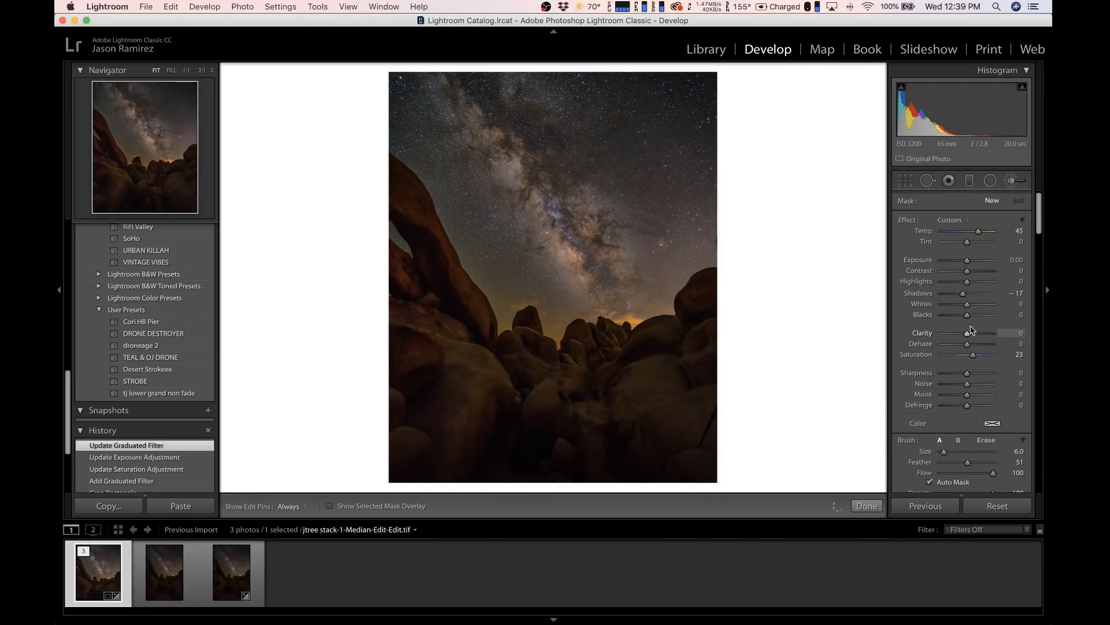
Step: Reset the adjustment brush and paint the foreground rocks with saturation −22 and clarity 57
double_click(904, 220)
drag(977, 355, 970, 358)
drag(970, 337, 974, 333)
scroll(640, 377, up, 3)
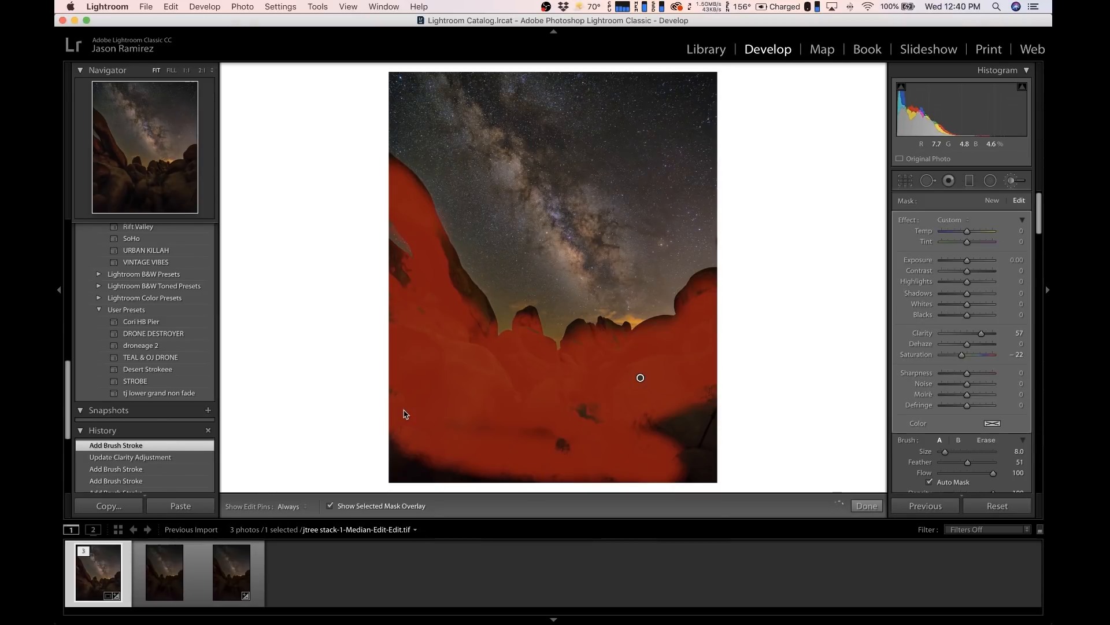
Step: Turn off Auto Mask and paint the remaining gaps in the foreground mask, including the rock arch
click(929, 482)
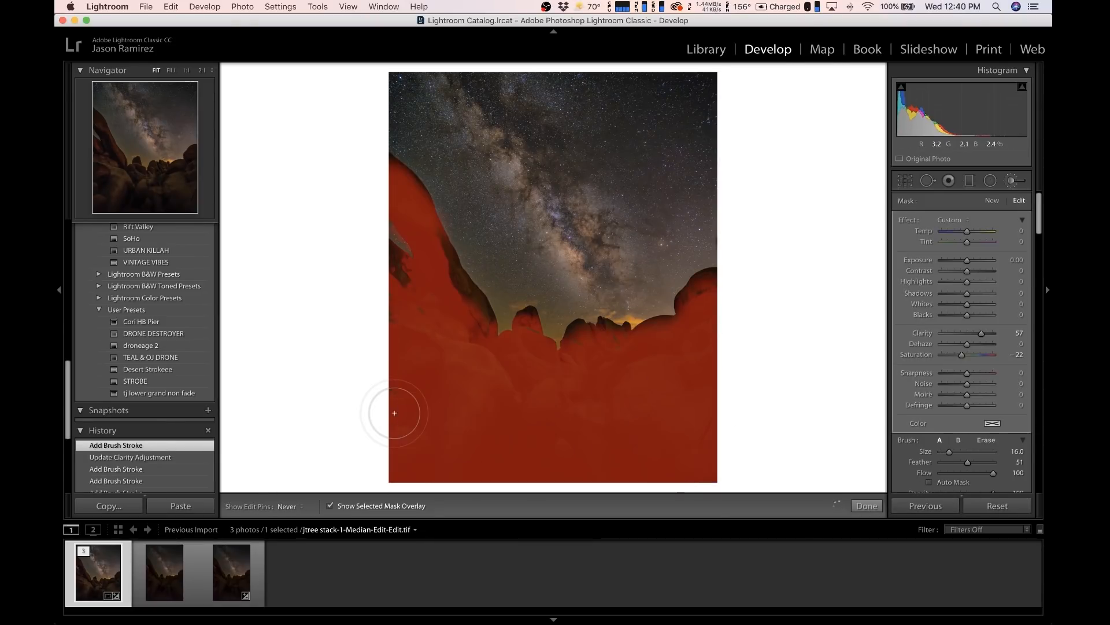
click(395, 412)
scroll(393, 413, down, 5)
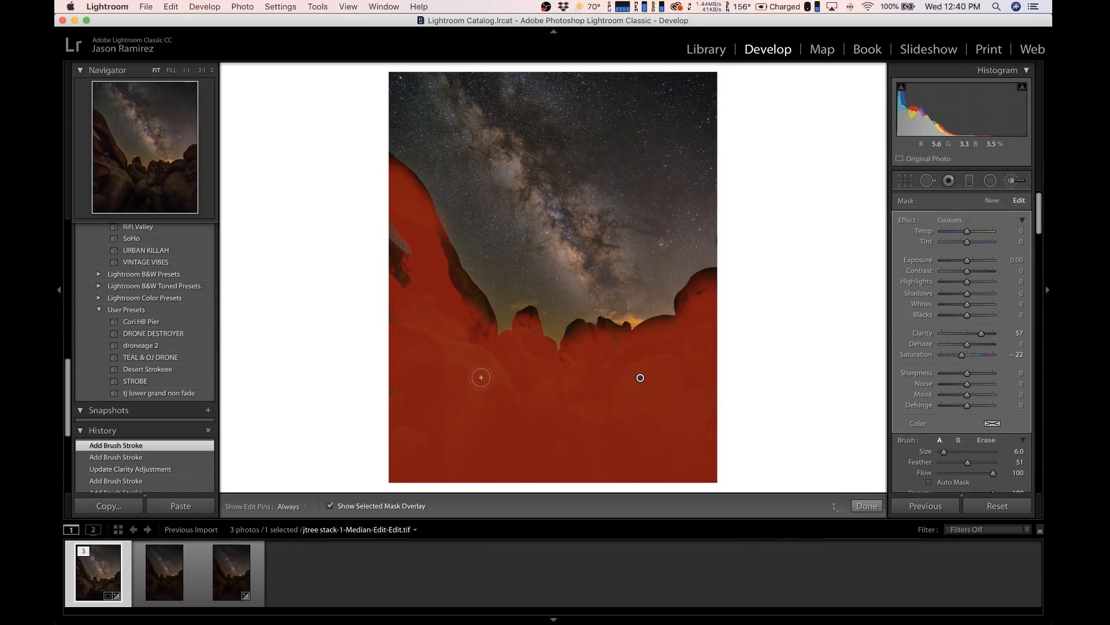
mouse_move(471, 335)
mouse_down()
mouse_move(488, 328)
mouse_move(446, 268)
mouse_move(401, 266)
mouse_up()
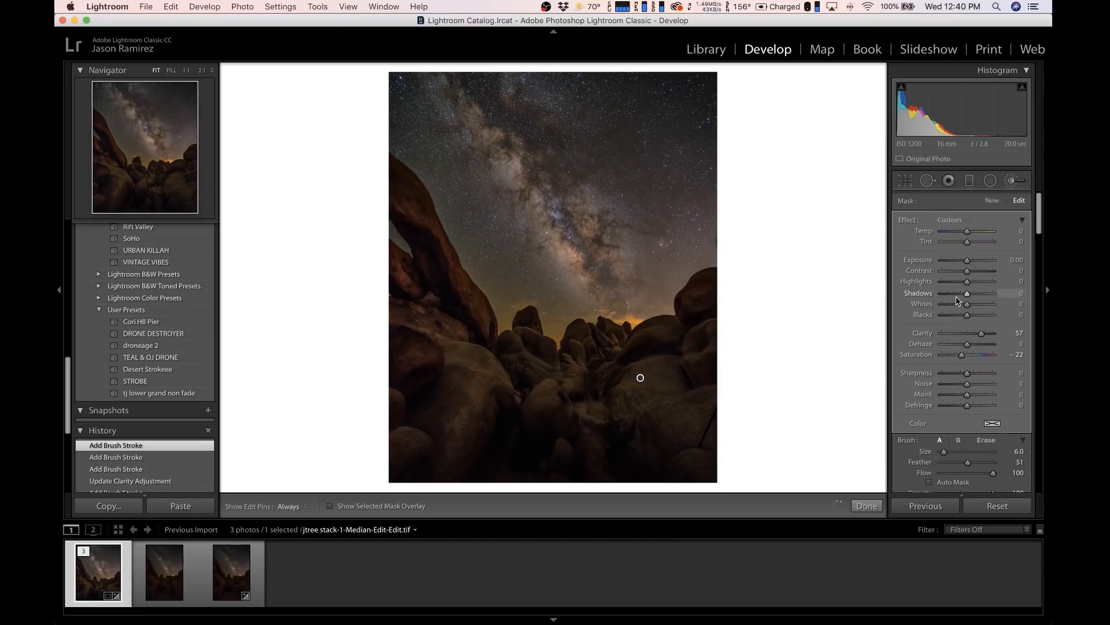
Step: Set the foreground brush's shadows to 38, close the brush and inspect the rocks up close
drag(969, 296, 979, 297)
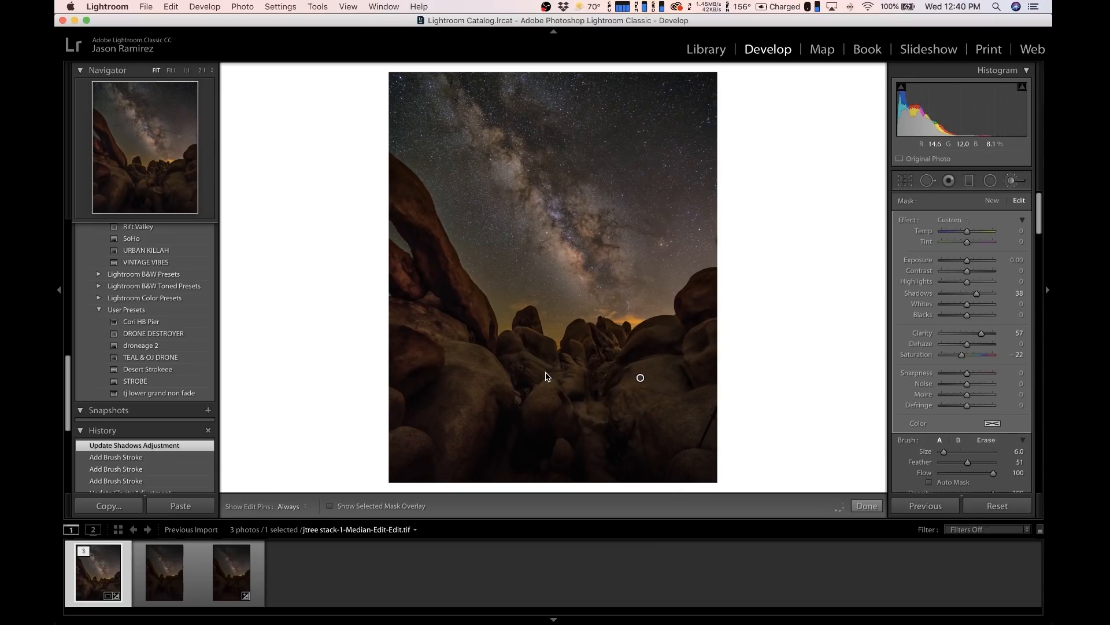
key(k)
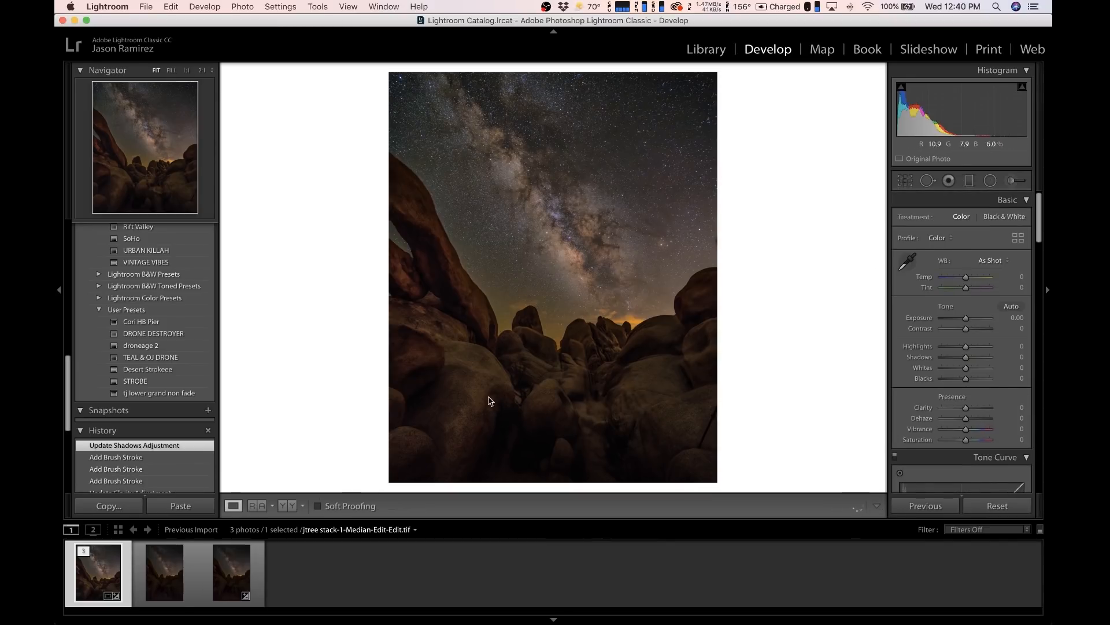
click(491, 408)
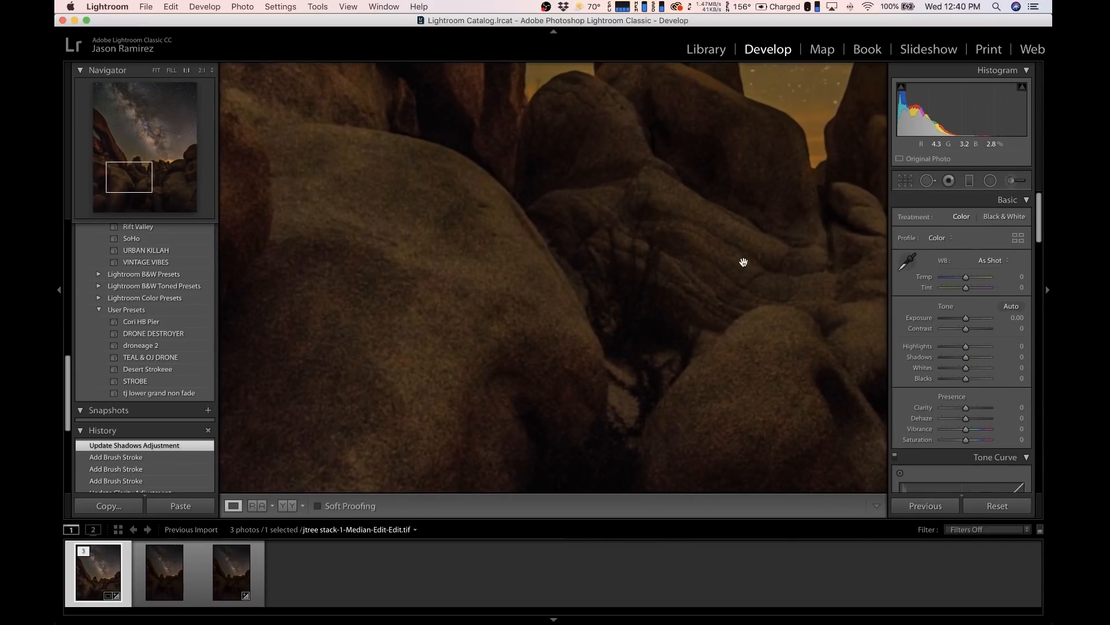
click(762, 265)
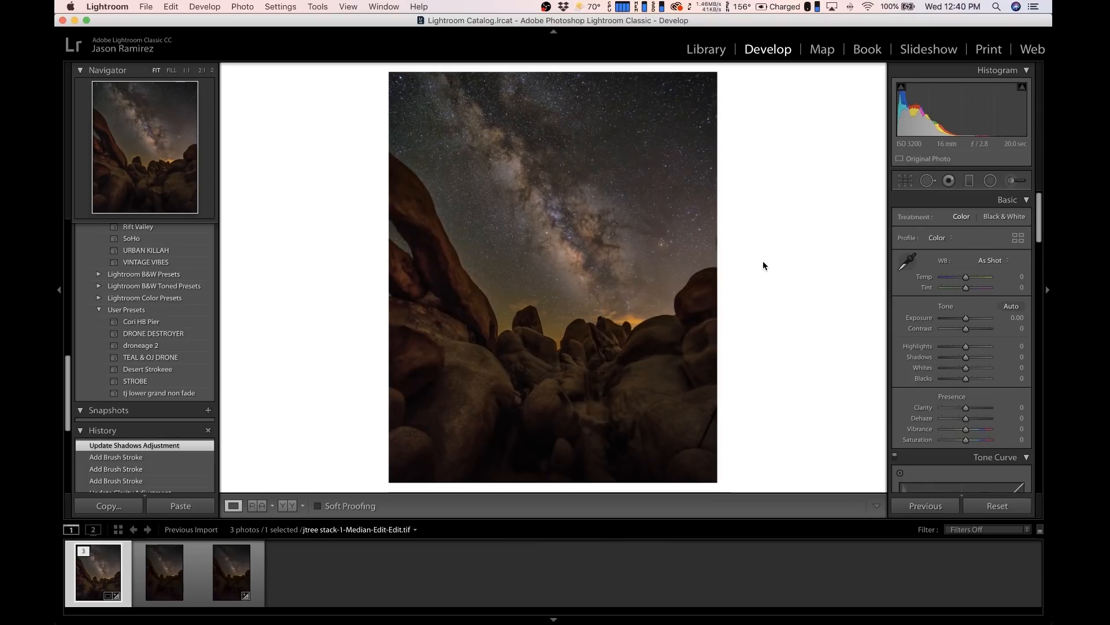